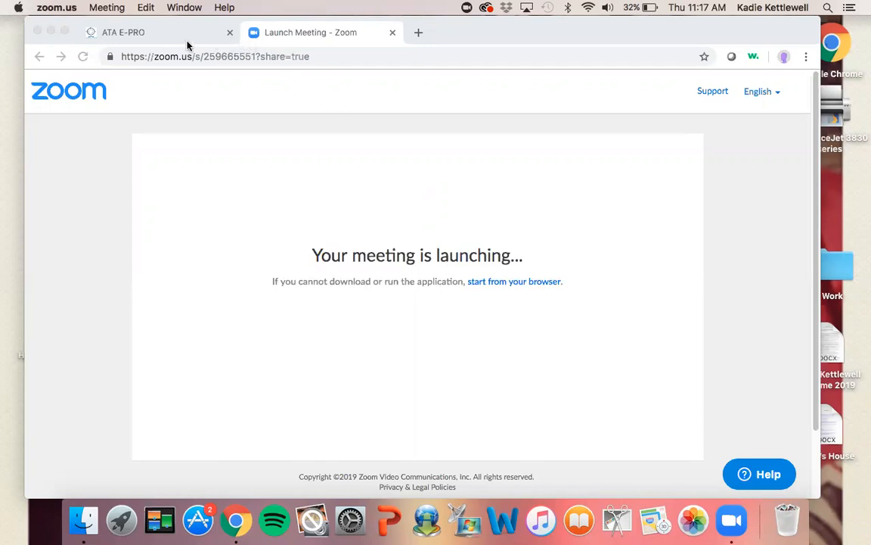
Open the Order Direct From Catalog page in the shop's Purchasing section
left_click(167, 39)
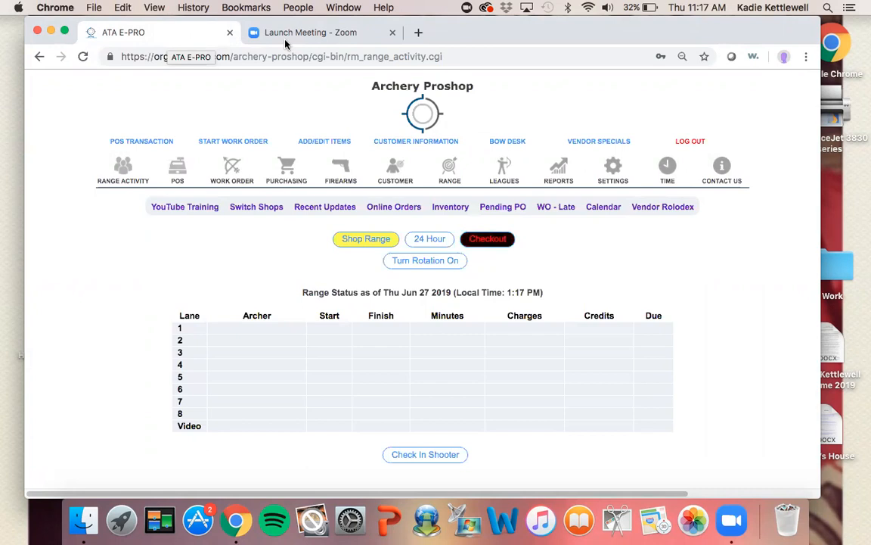
left_click(299, 164)
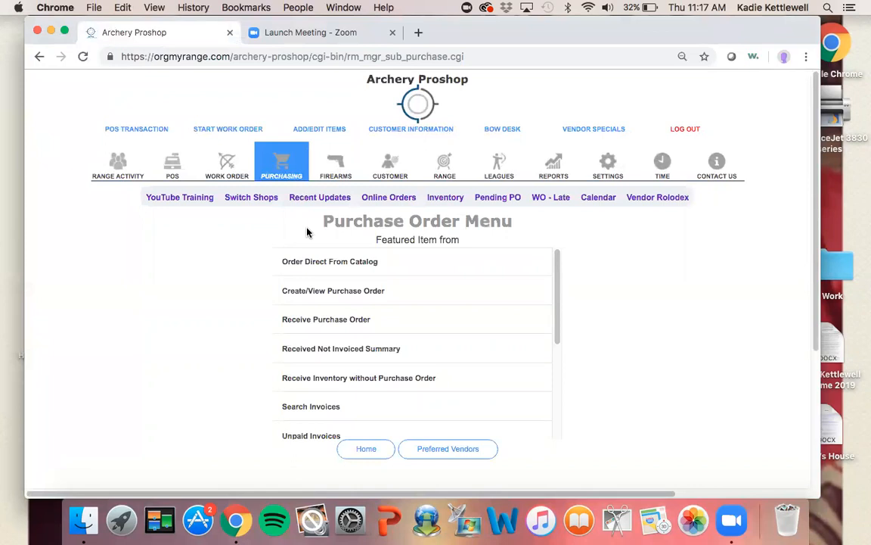
left_click(312, 270)
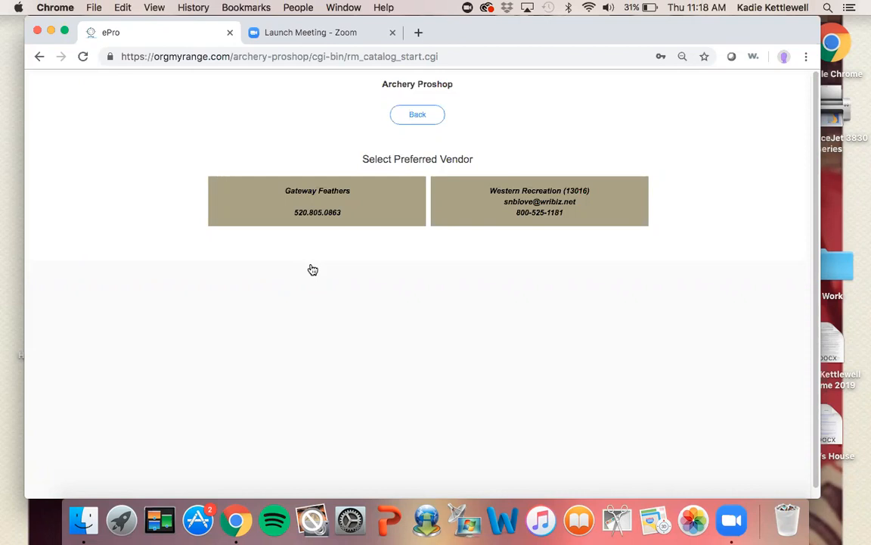
Choose the preferred vendor Western Recreation and start a new catalog order
left_click(505, 211)
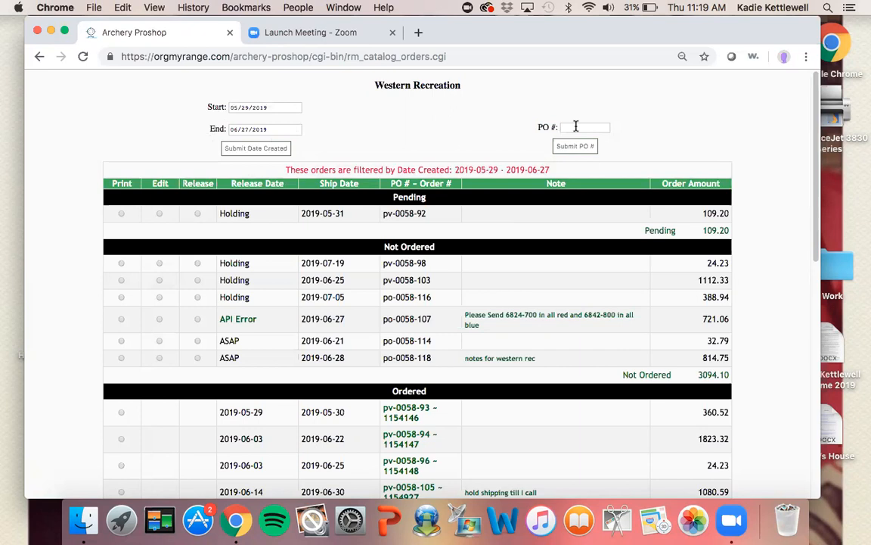
scroll(575, 126, "down", 15)
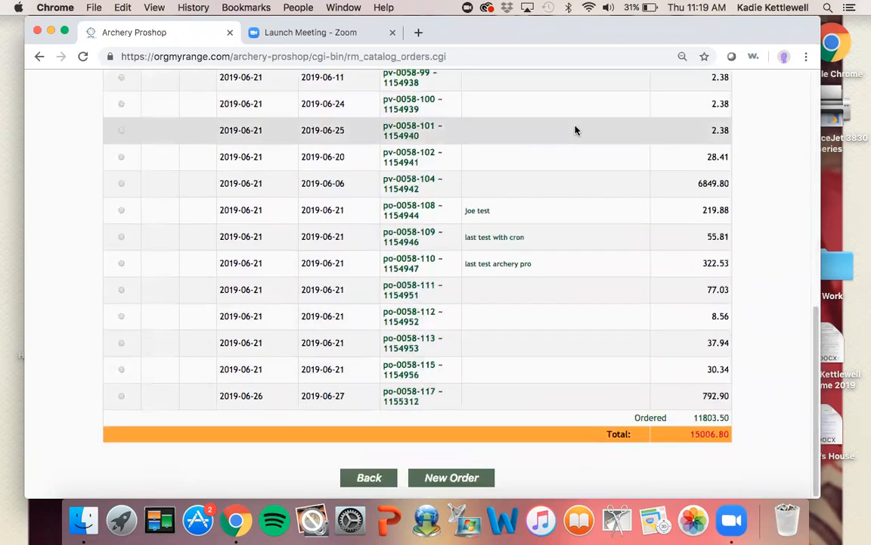
left_click(452, 479)
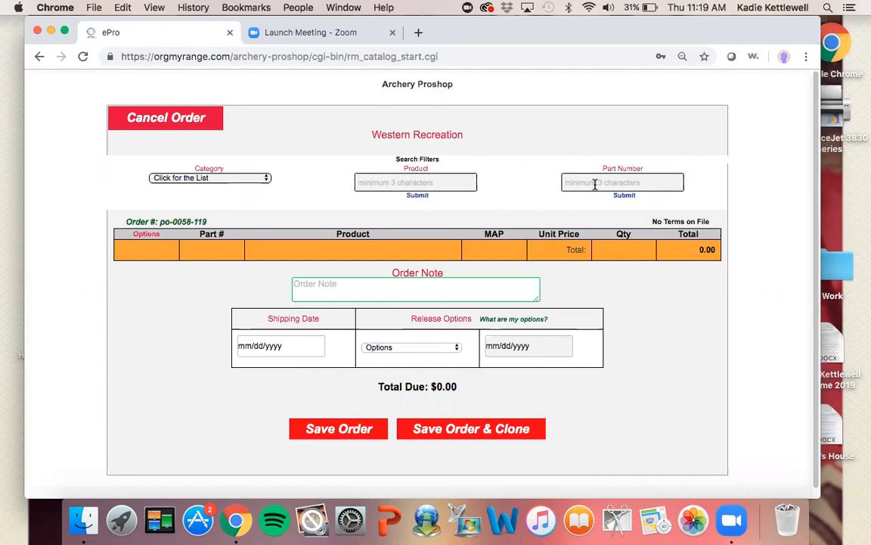
Browse the INSERTS catalog category and view the A/C/C, Kinetic & Redline inserts product image
left_click(239, 180)
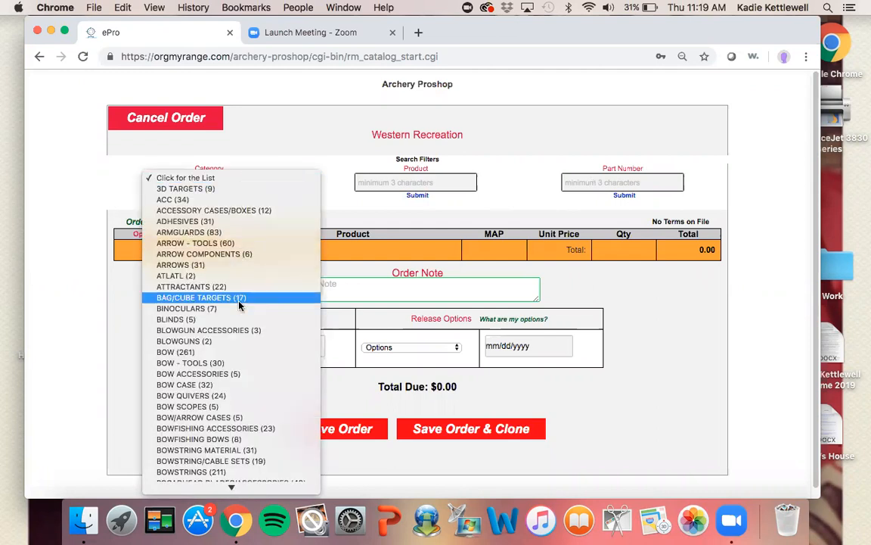
mouse_move(237, 521)
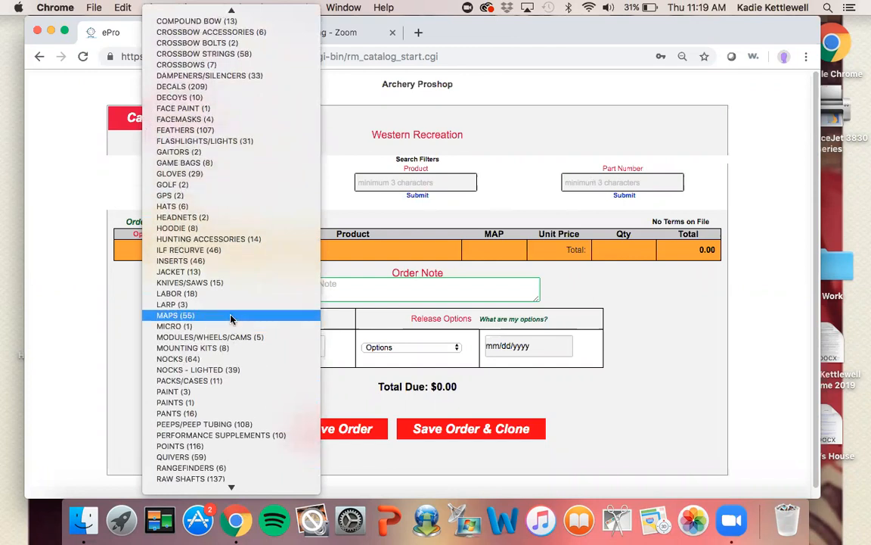
left_click(182, 260)
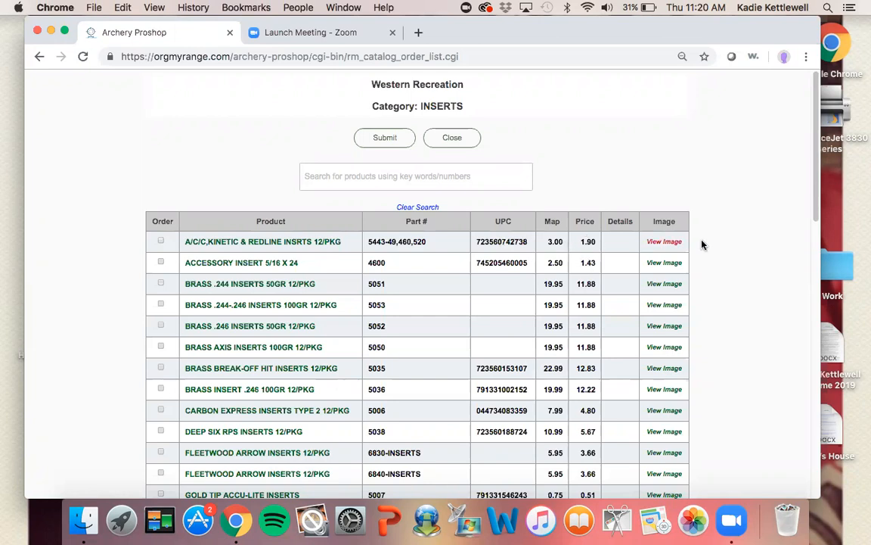
left_click(666, 242)
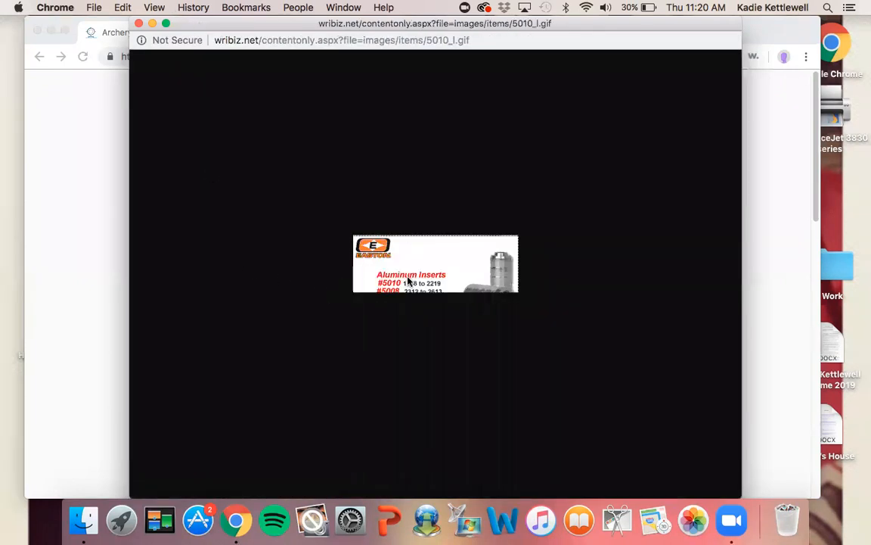
left_click(138, 25)
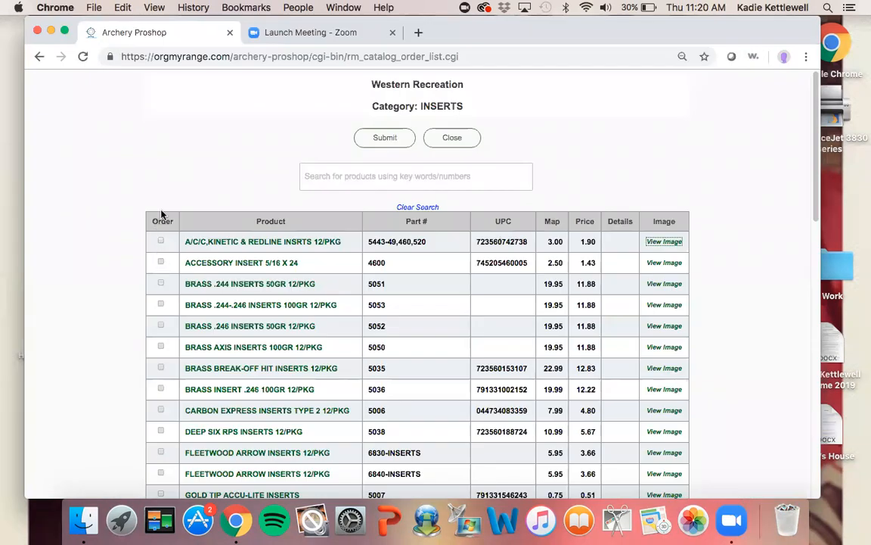
Select RIP TOPHAT ALUM INSERT 12/PKG and THUNDERSTORM INSERTS 12/PKG and add them to the order
scroll(208, 340, "down", 4)
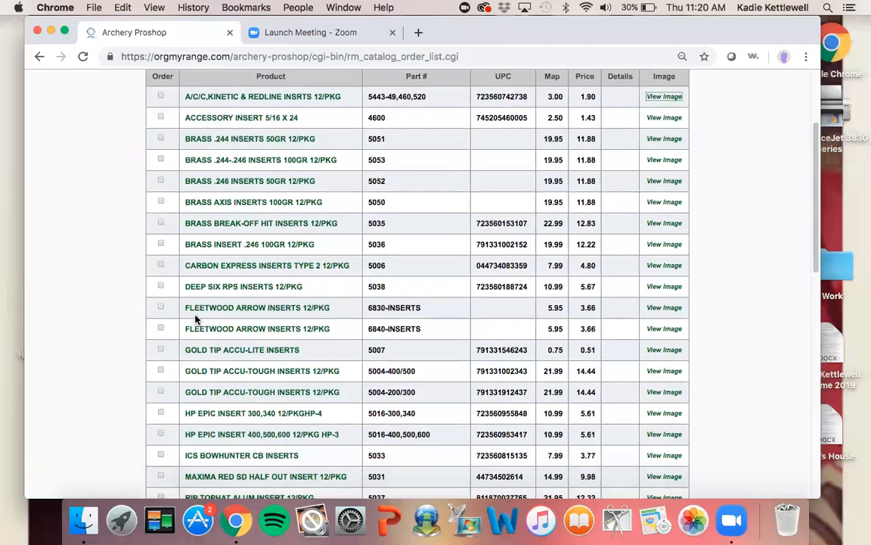
scroll(205, 333, "down", 3)
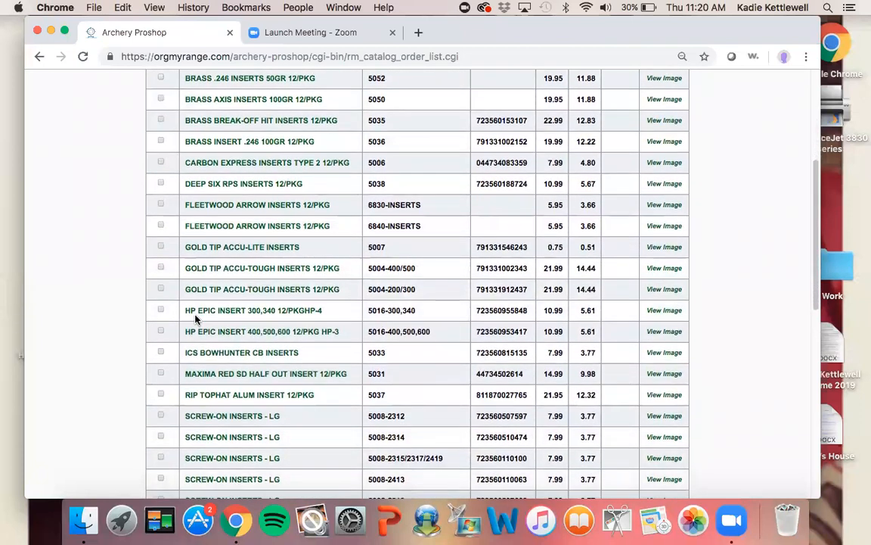
scroll(195, 319, "down", 3)
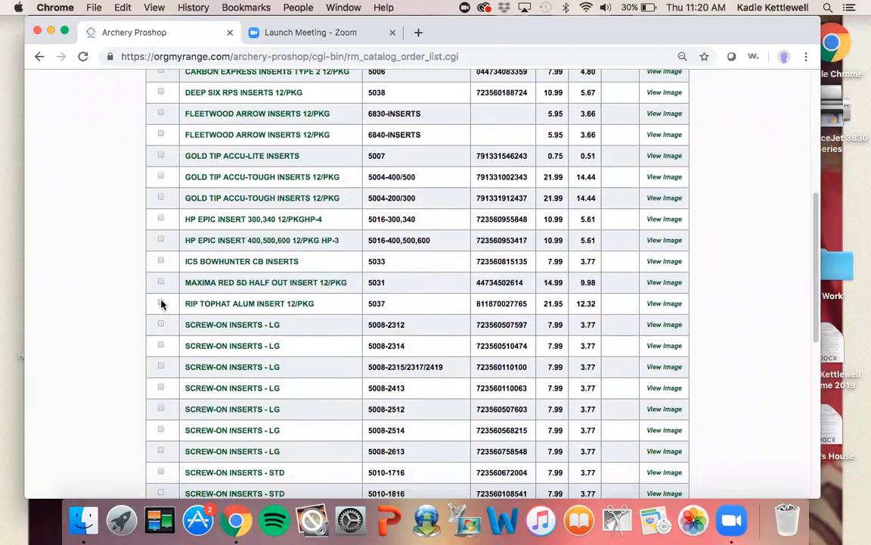
left_click(161, 303)
scroll(177, 386, "down", 4)
scroll(178, 386, "down", 8)
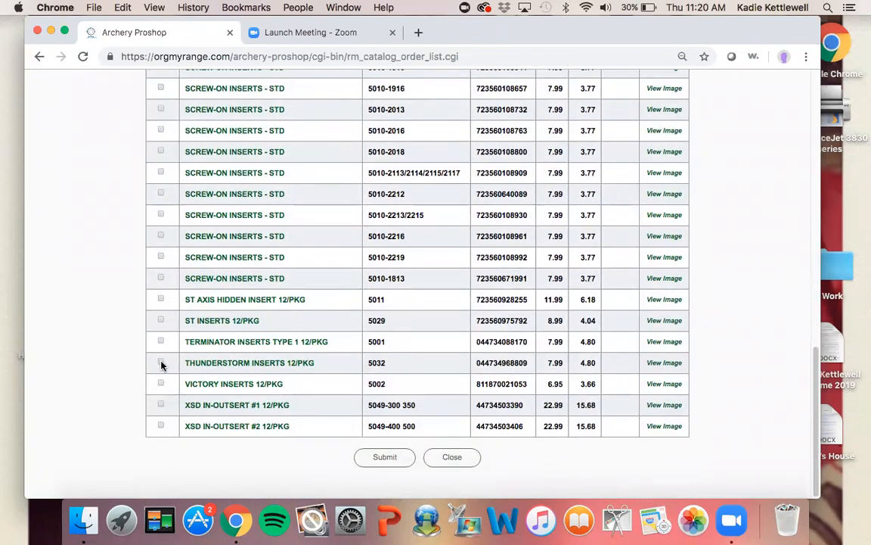
left_click(160, 363)
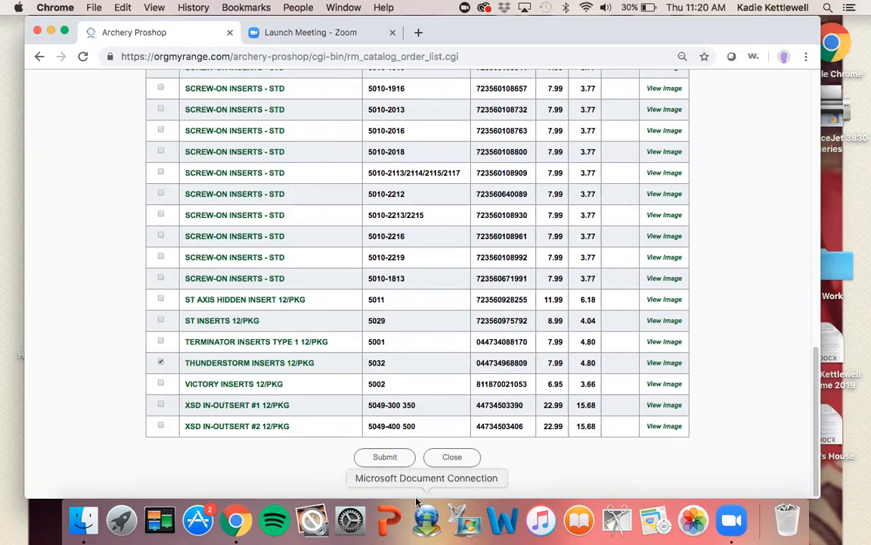
left_click(383, 456)
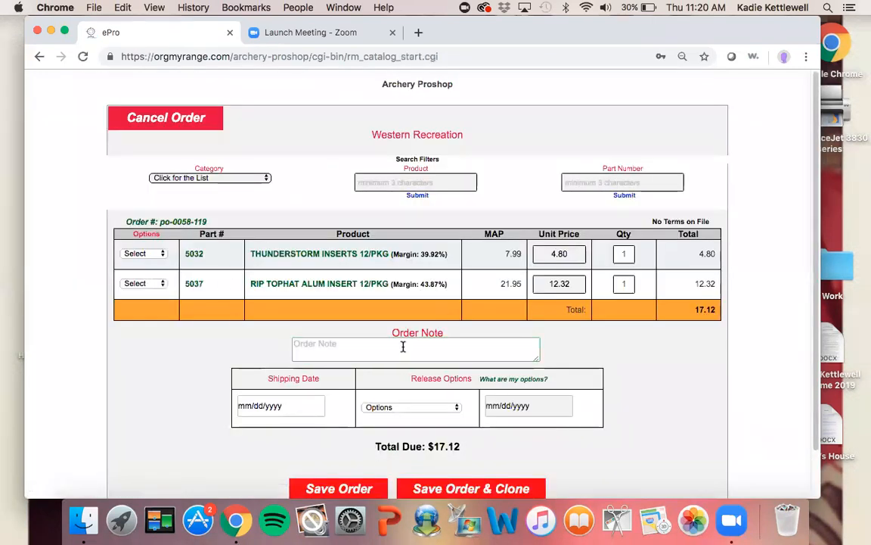
Set the quantity of THUNDERSTORM INSERTS 12/PKG to 5
left_click(402, 345)
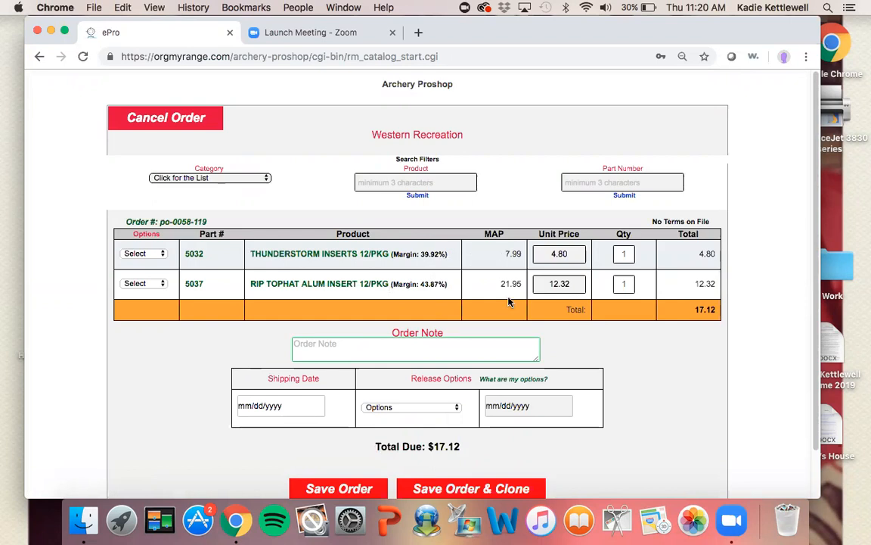
left_click(558, 283)
left_click(625, 254)
key("BackSpace")
type("5")
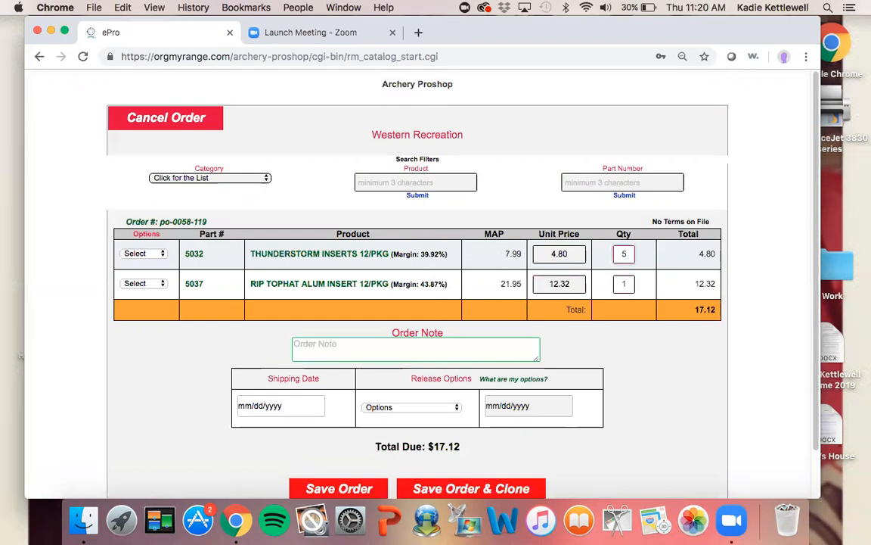
Set the quantity of RIP TOPHAT ALUM INSERT 12/PKG to 10
left_click(630, 284)
type("0")
key("Tab")
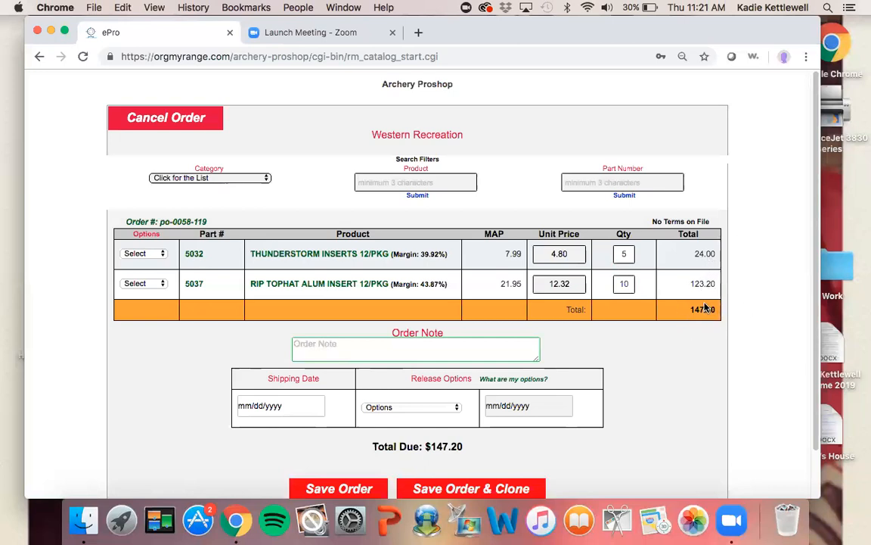
Search the catalog products for arrow and narrow the results with the keyword fletching
left_click(382, 184)
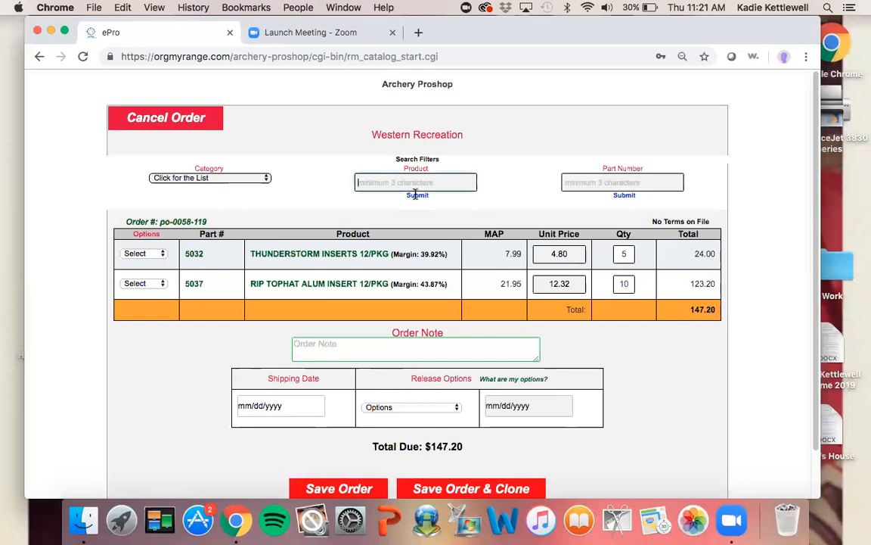
type("arrow")
key("Return")
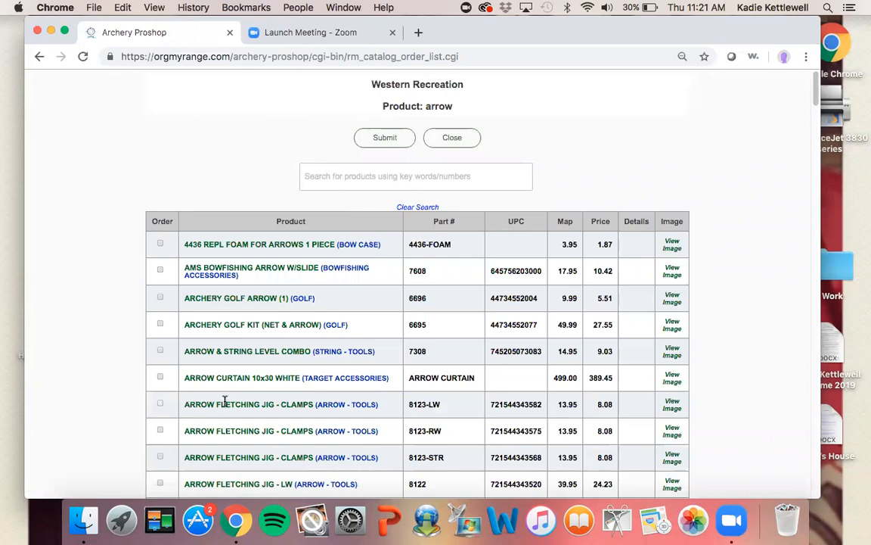
scroll(205, 363, "down", 4)
scroll(224, 403, "down", 2)
scroll(224, 405, "up", 6)
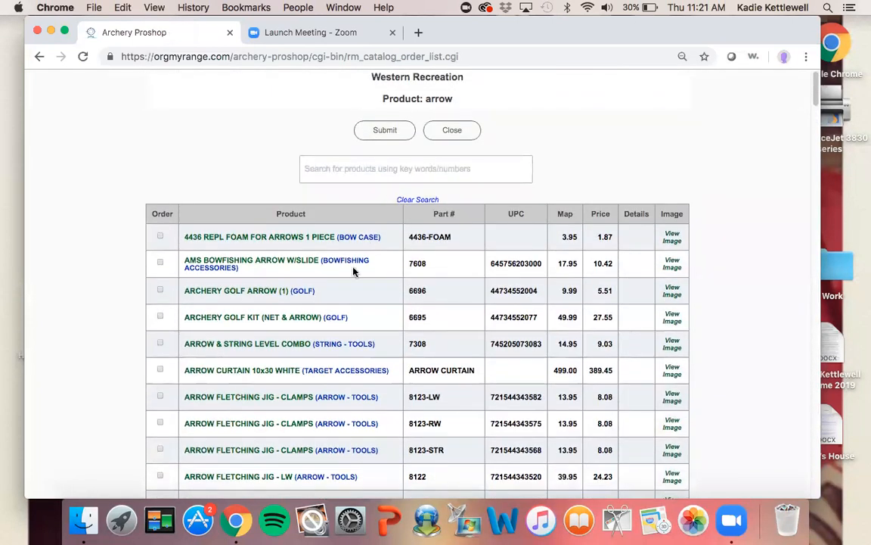
left_click(406, 168)
type("fletching")
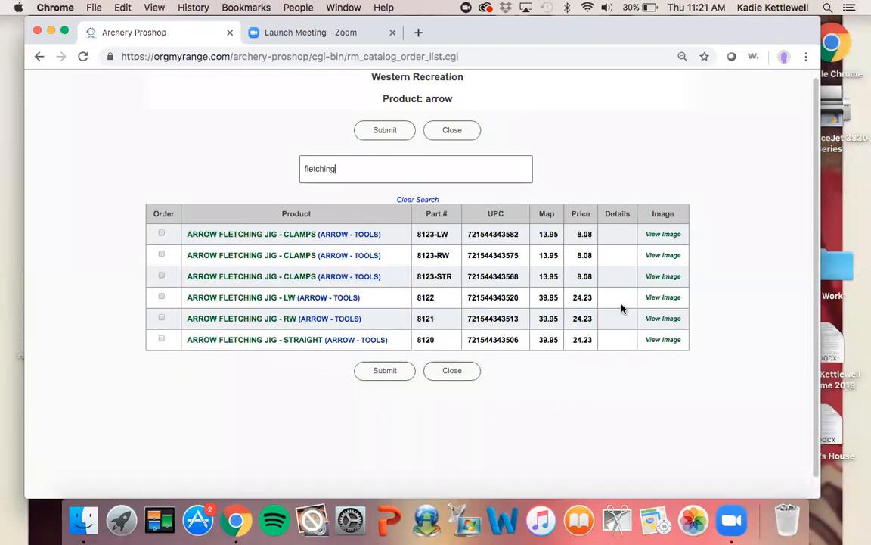
View a fletching jig's image and add ARROW FLETCHING JIG - LW to the order
left_click(666, 276)
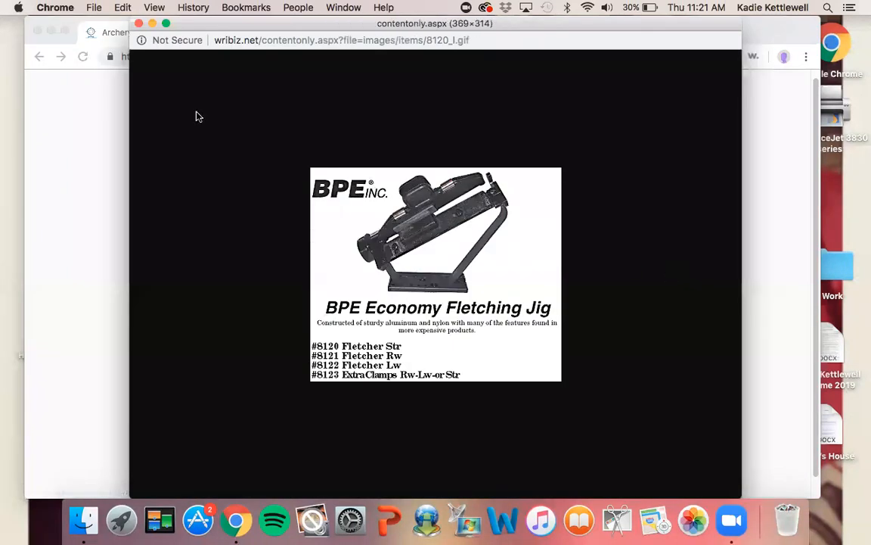
left_click(119, 24)
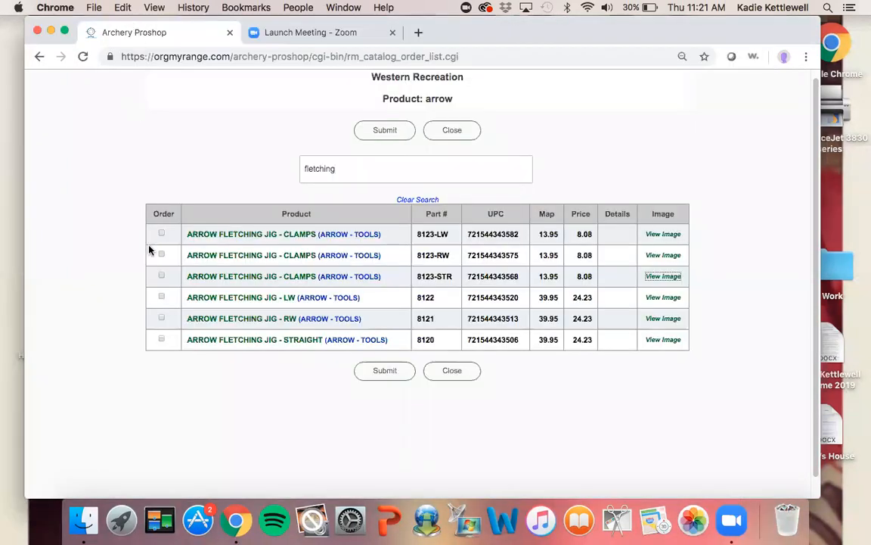
left_click(162, 297)
left_click(369, 372)
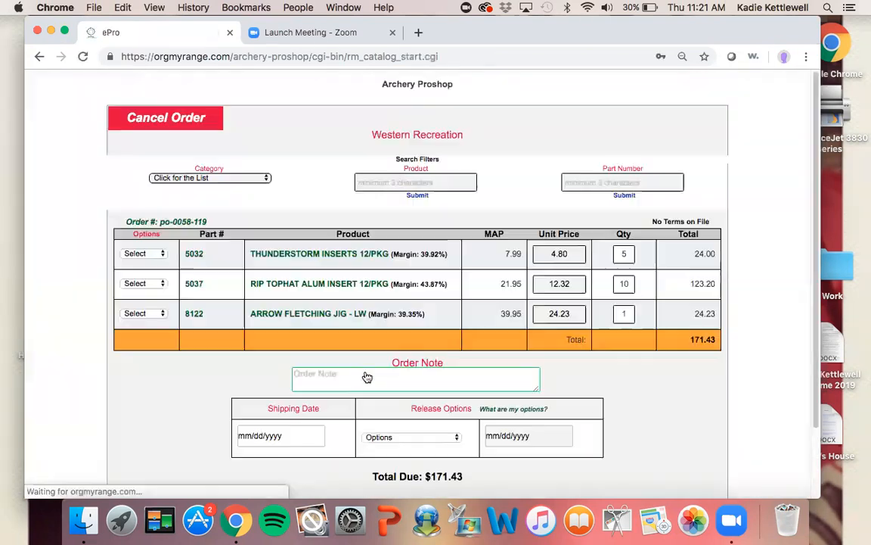
Search the catalog by part number 888 and add BLAZE CAPSULES to the order
left_click(639, 182)
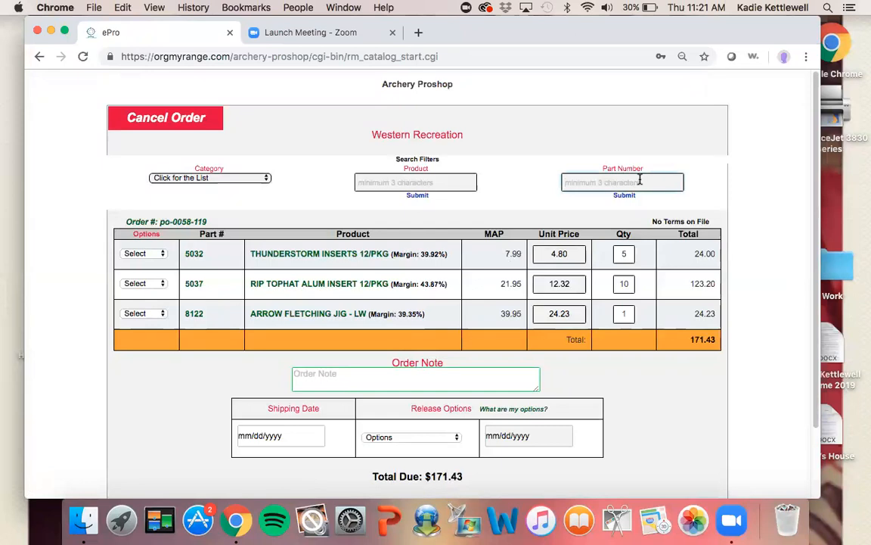
type("888")
key("Return")
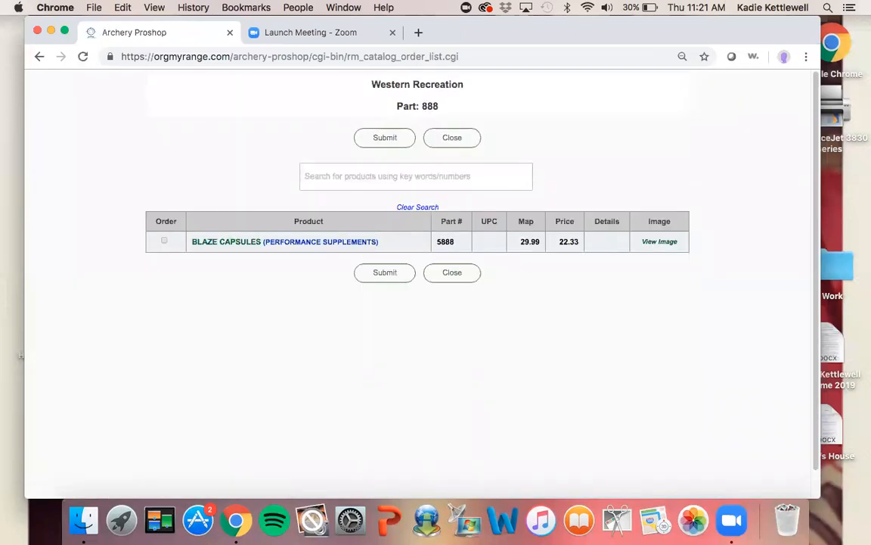
left_click(163, 243)
left_click(362, 273)
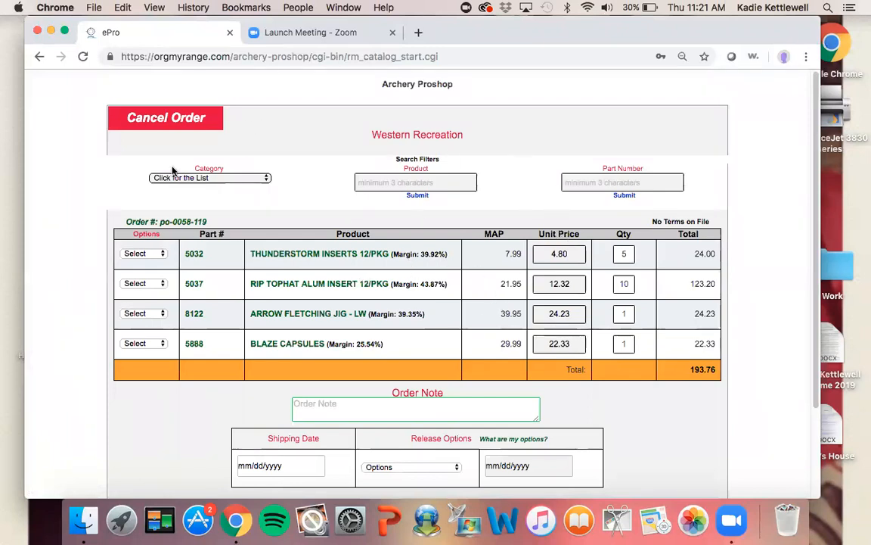
Add the item note "keep in back" to the THUNDERSTORM INSERTS 12/PKG line
left_click(158, 257)
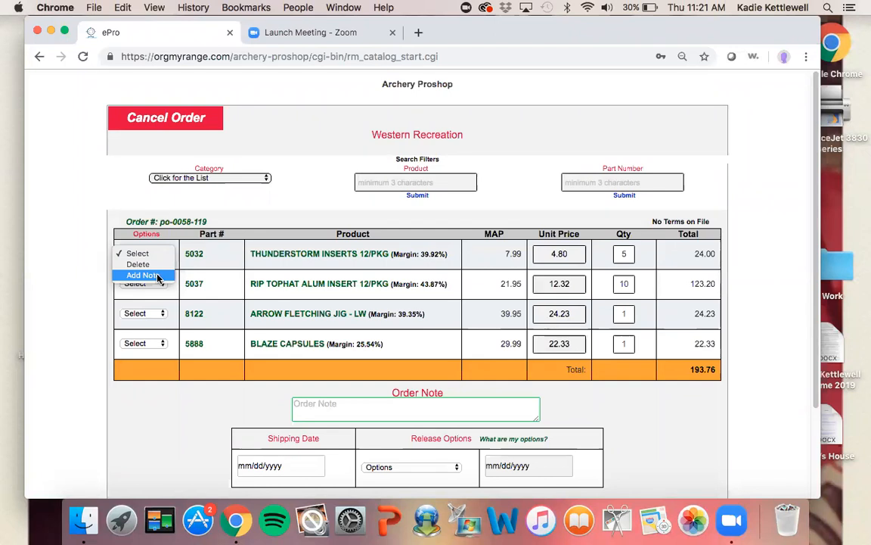
left_click(144, 275)
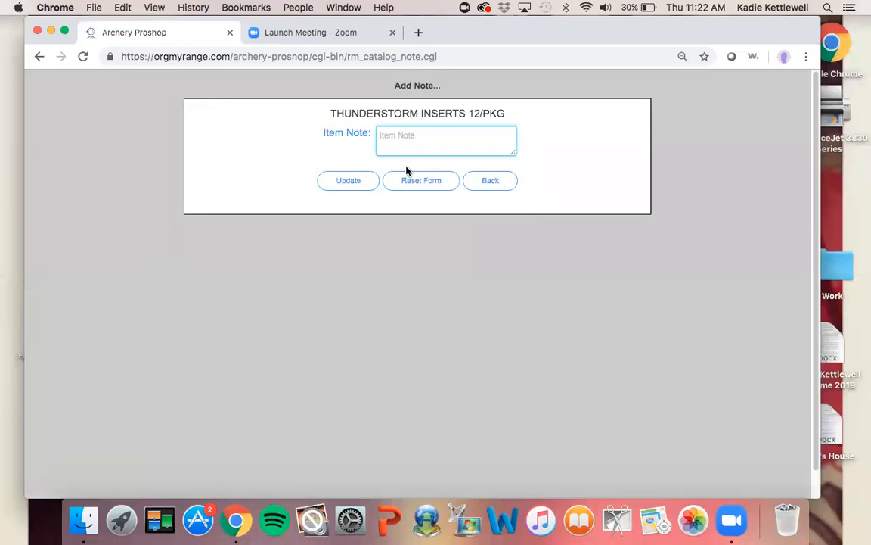
type("keep in back")
left_click(335, 182)
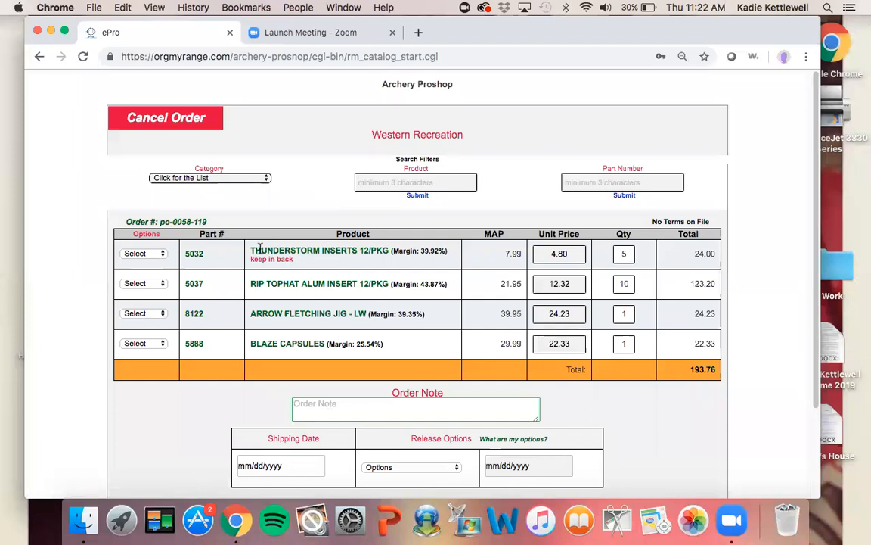
Enter the order note "test for manufacturer"
scroll(286, 255, "down", 5)
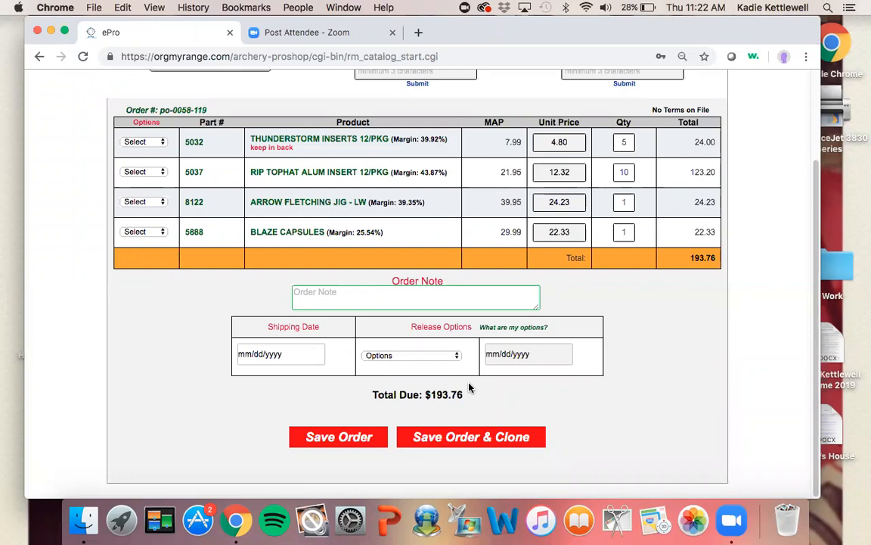
left_click(459, 301)
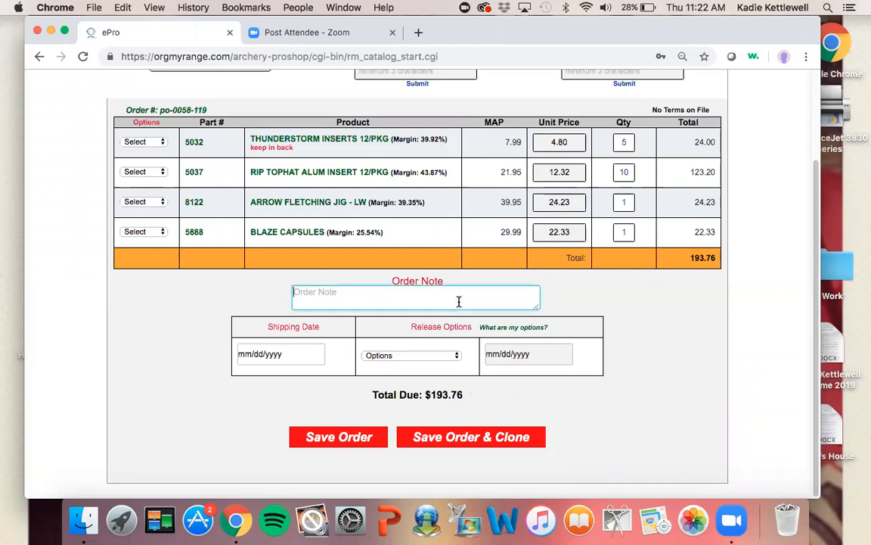
type("test for manufacturer")
Set the order's shipping date to 06/28/2019
scroll(438, 388, "down", 1)
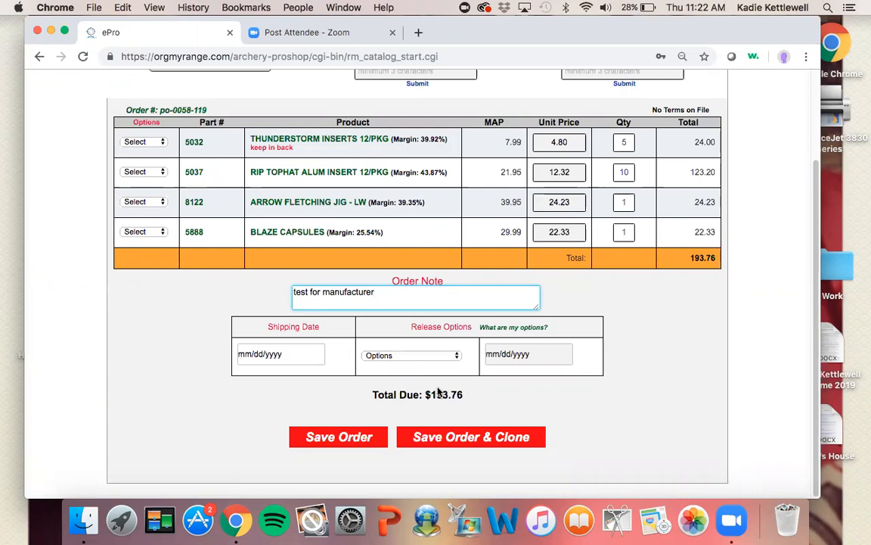
left_click(295, 361)
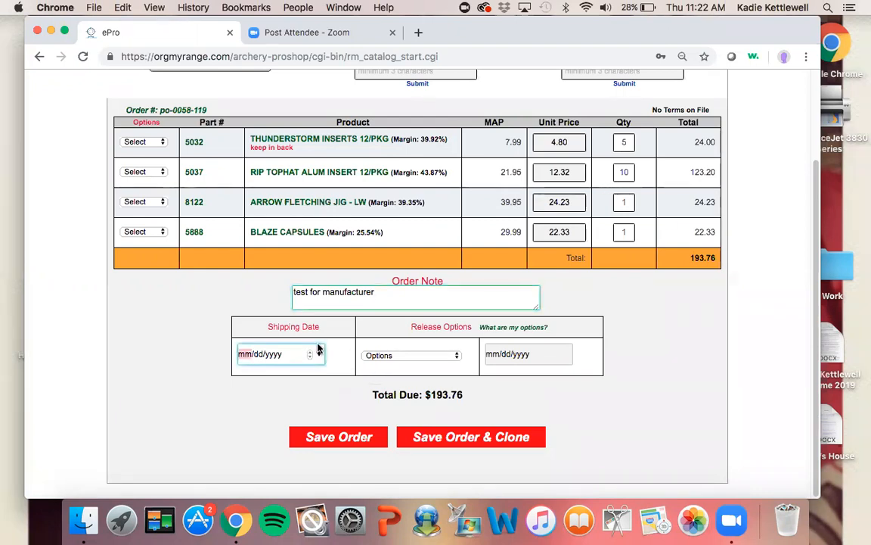
left_click(318, 355)
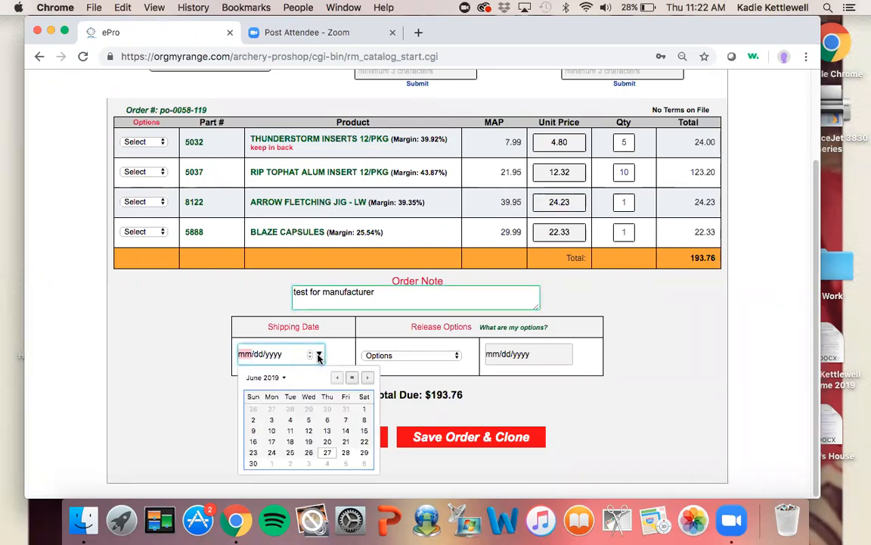
left_click(346, 454)
left_click(238, 396)
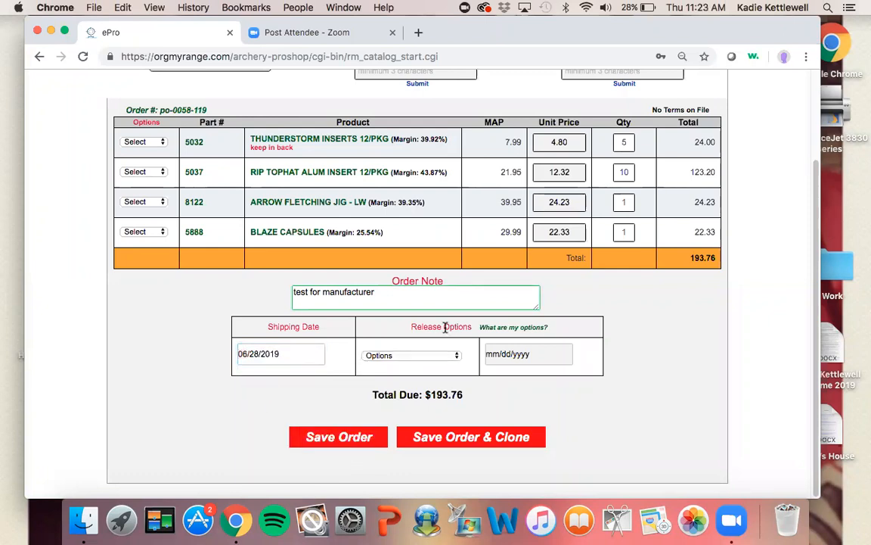
Choose the Pick a Date release option and set the release date to 07/01/2019
left_click(436, 361)
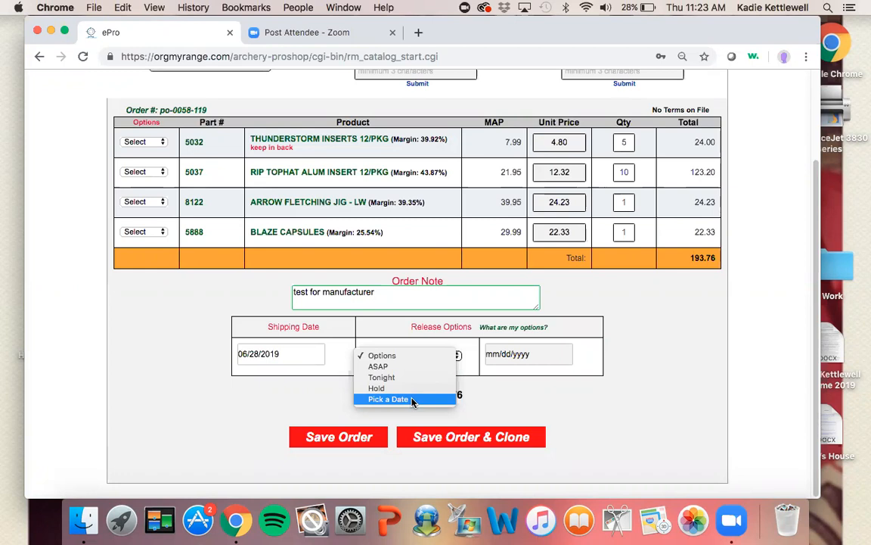
left_click(412, 398)
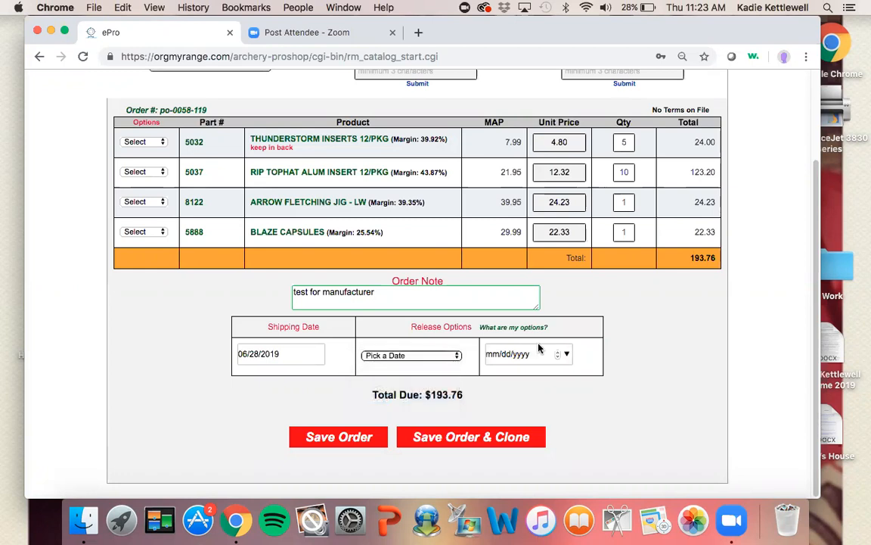
left_click(567, 354)
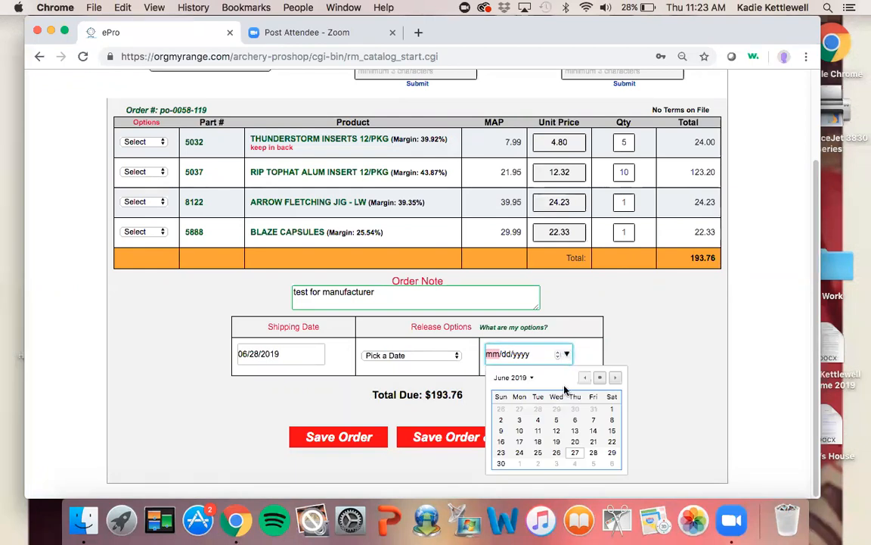
left_click(615, 378)
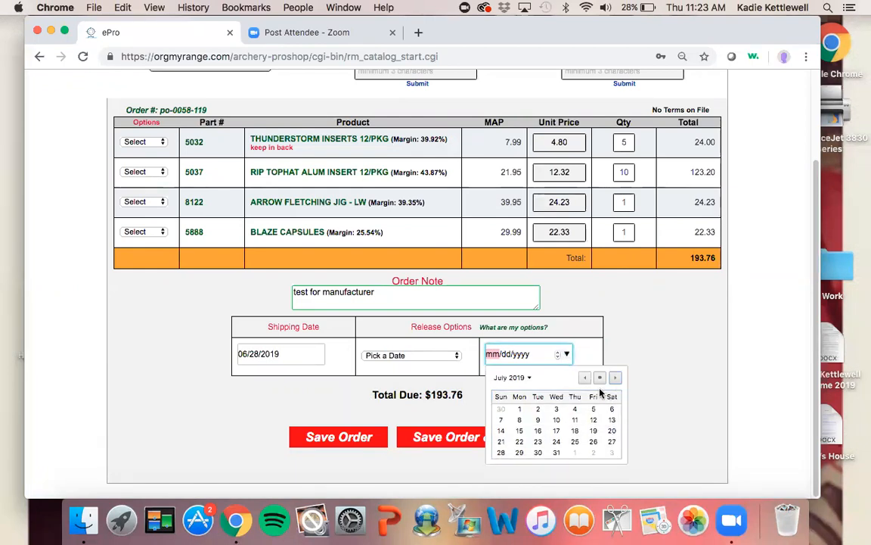
left_click(520, 409)
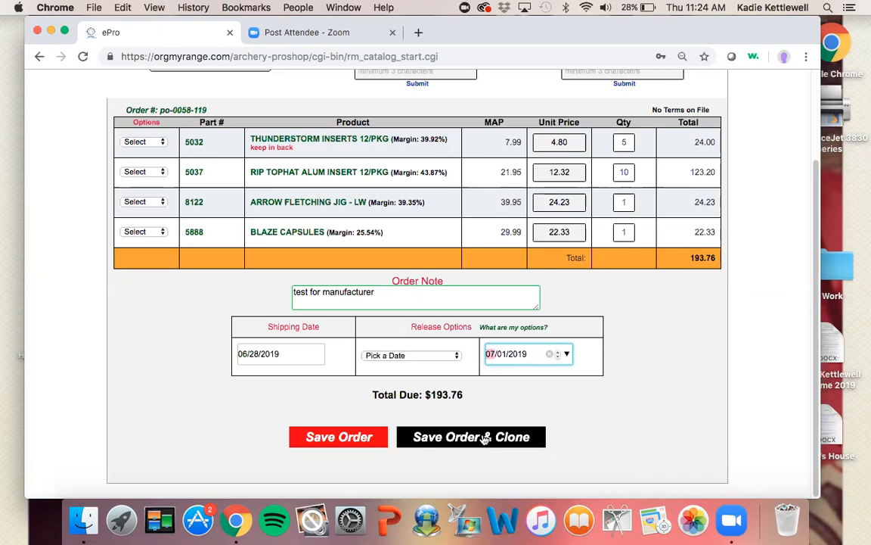
Change the release option to ASAP and save the order
left_click(415, 356)
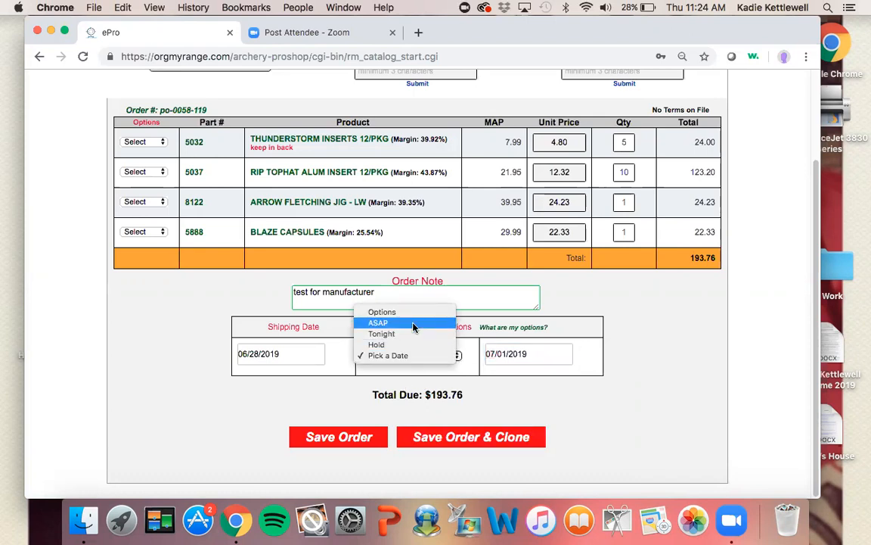
left_click(414, 323)
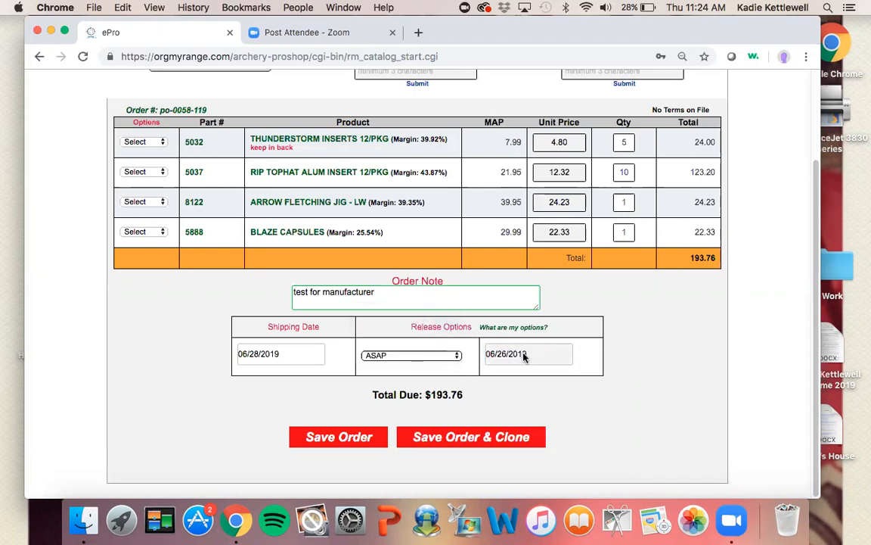
left_click(324, 439)
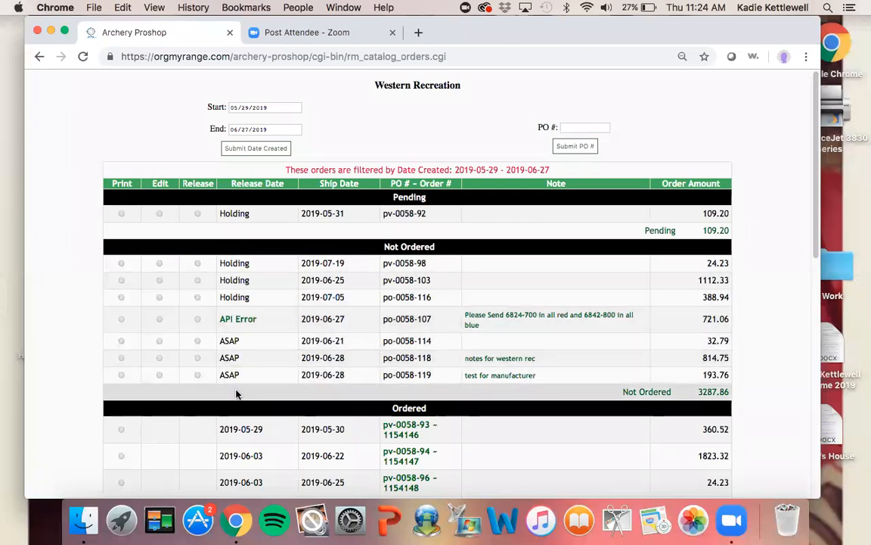
Open and dismiss the API Error details for order po-0058-107
left_click(248, 320)
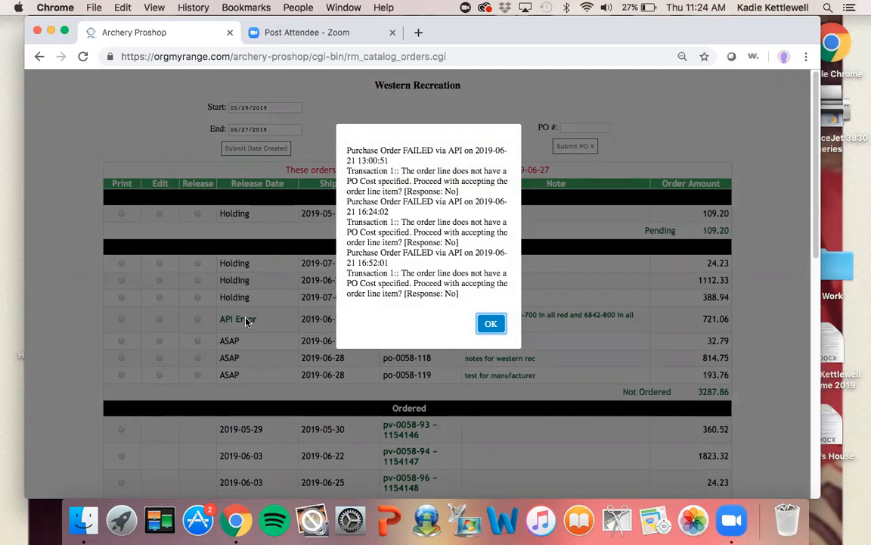
left_click(492, 323)
left_click(492, 323)
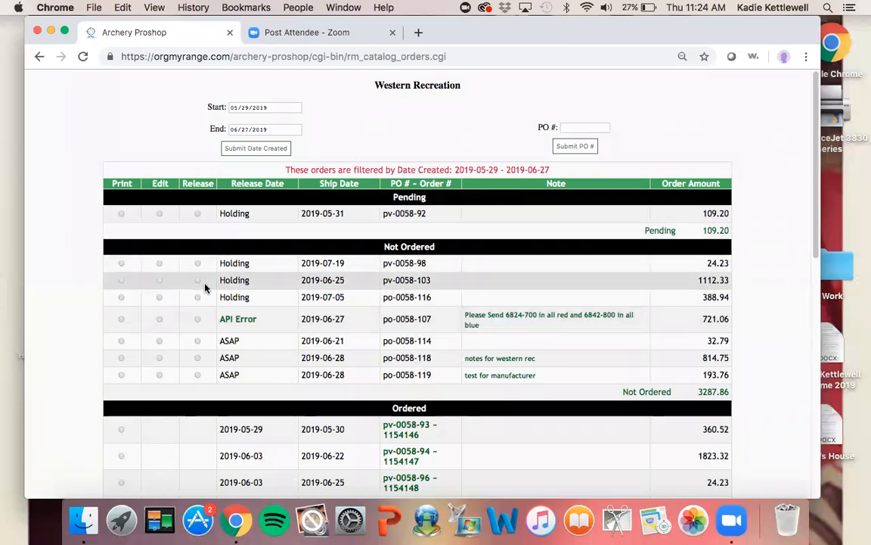
Open pending order pv-0058-92 and view the Sync Item to Catalog page for AAE ULTRA LITE ELITE TAB LARGE RH
left_click(159, 215)
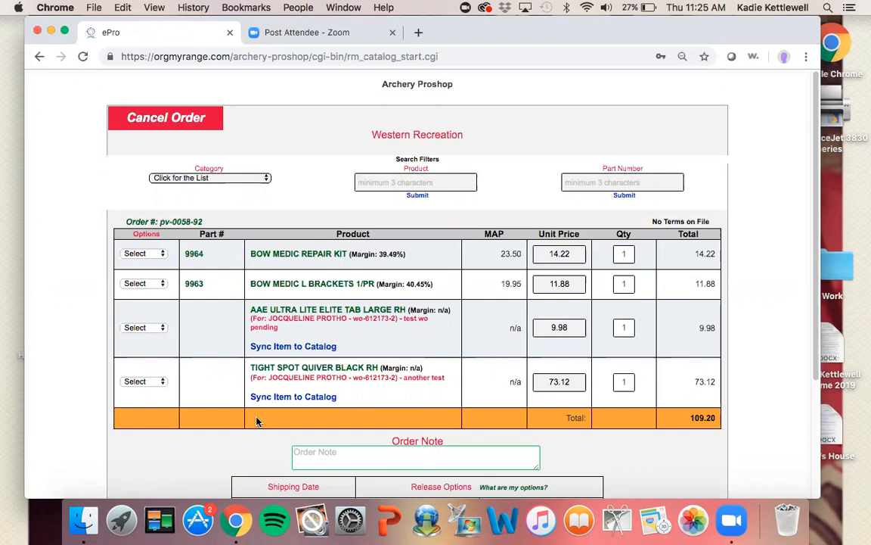
left_click(294, 346)
left_click(332, 347)
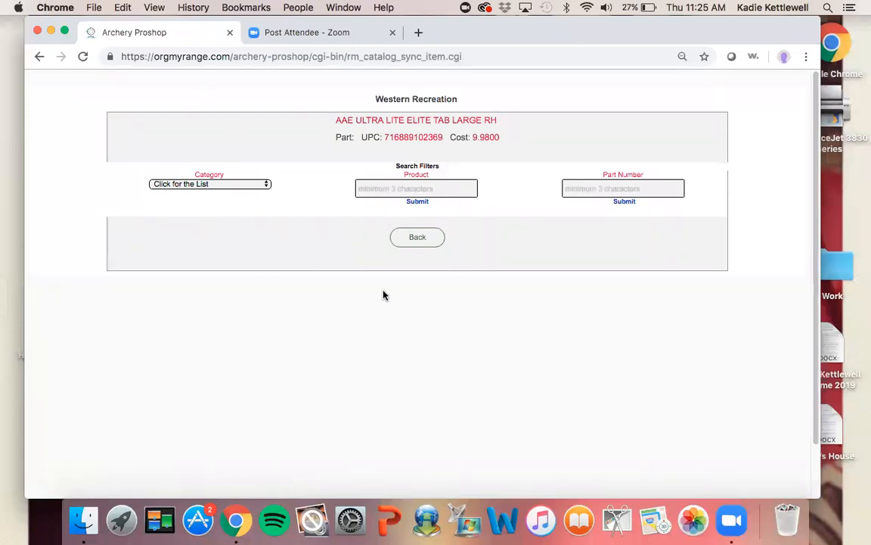
left_click(435, 248)
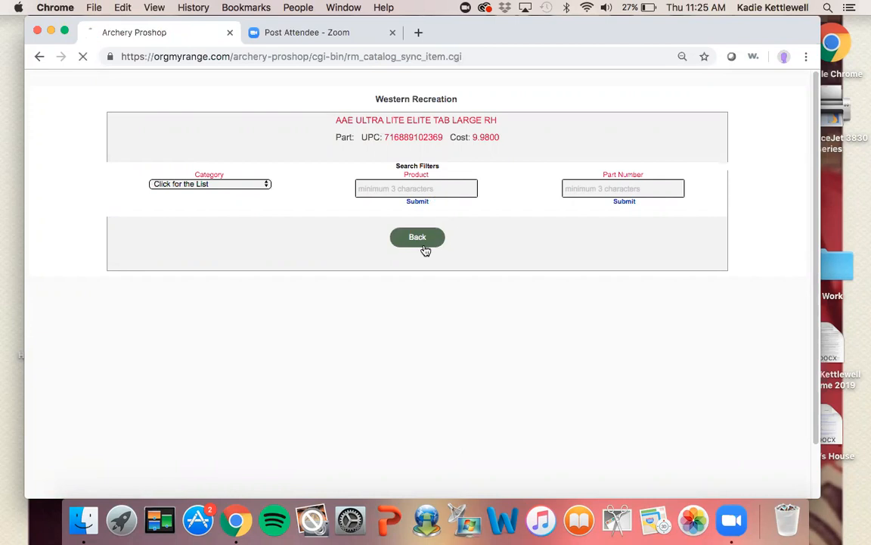
Save pending order pv-0058-92 and scroll through the orders list
scroll(415, 340, "down", 5)
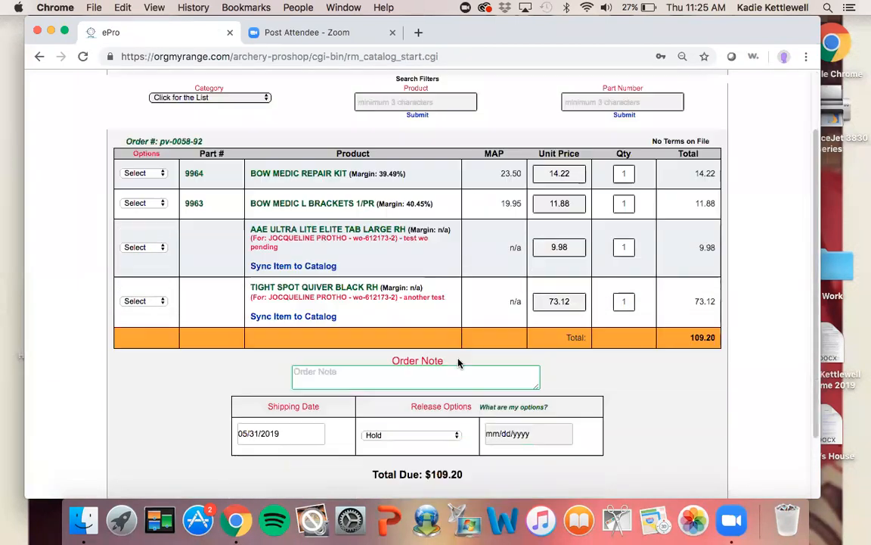
left_click(355, 446)
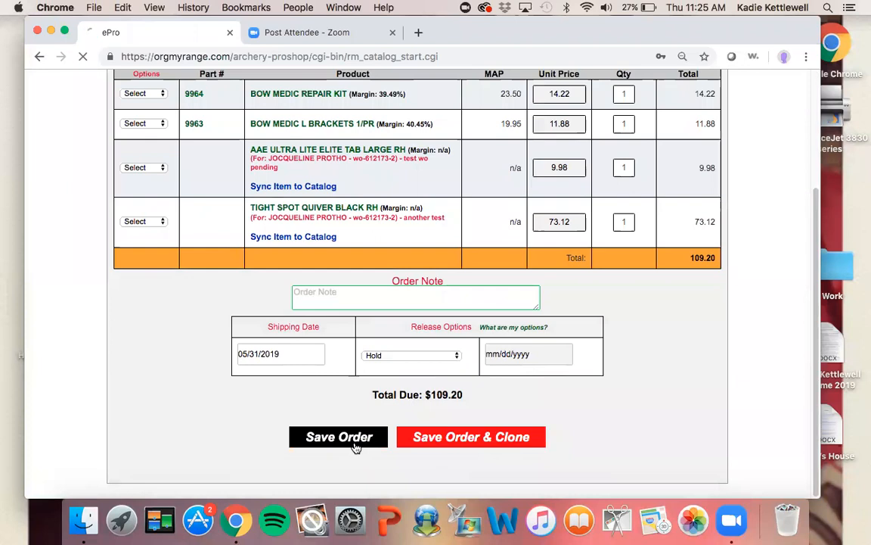
scroll(356, 448, "down", 10)
scroll(355, 448, "down", 5)
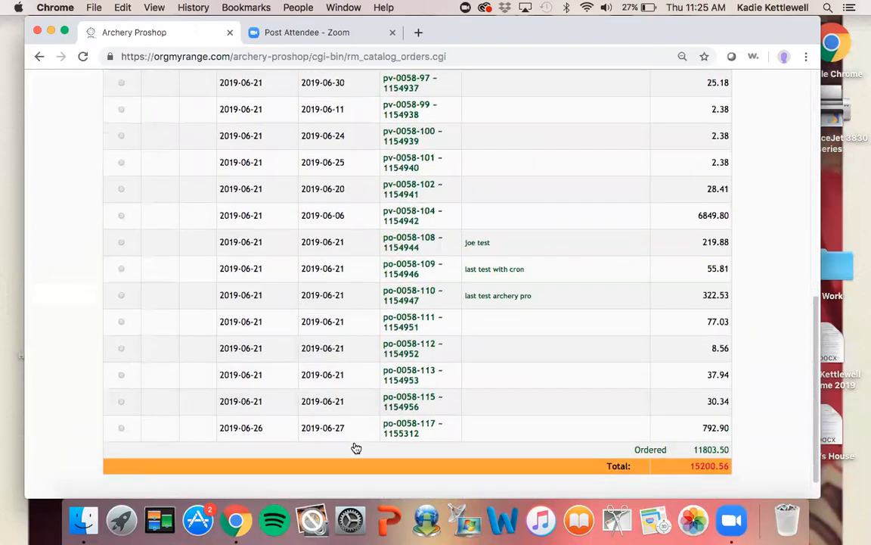
scroll(356, 433, "up", 3)
scroll(356, 436, "up", 6)
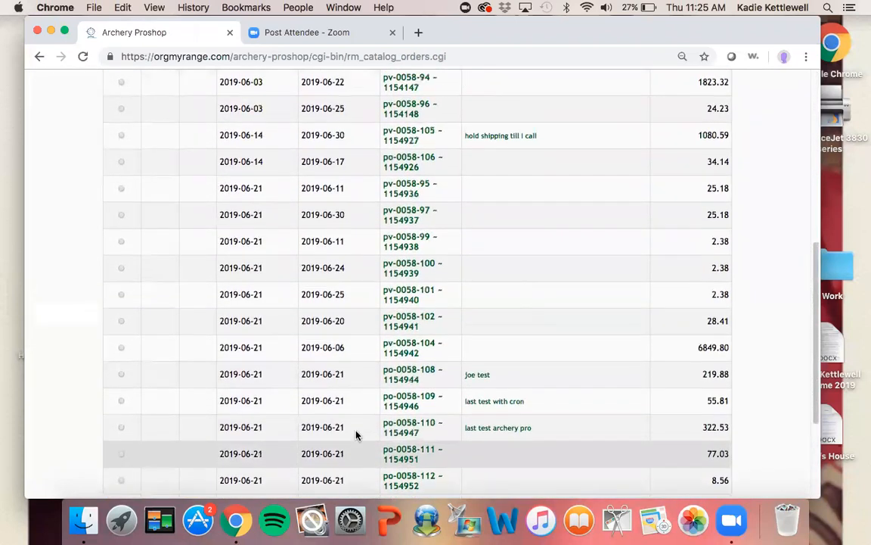
scroll(356, 436, "down", 3)
scroll(356, 436, "down", 6)
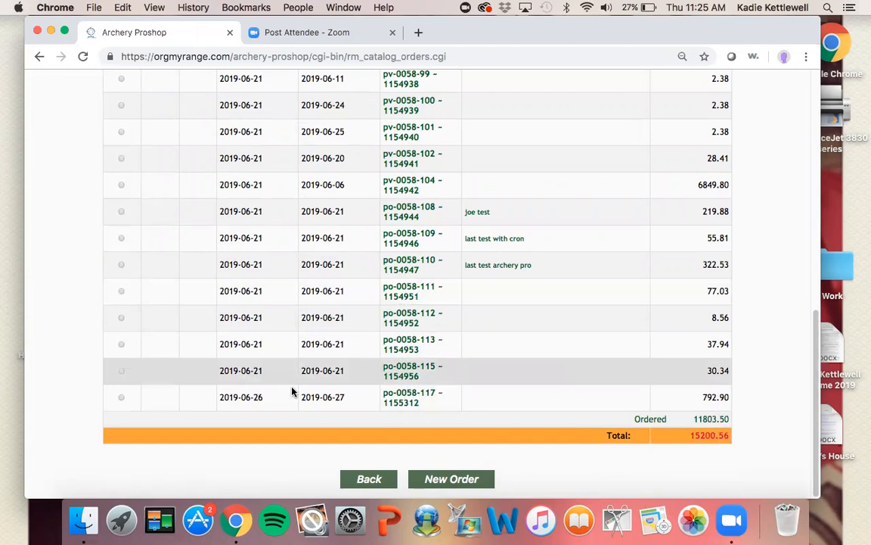
Go back to the Purchase Order Menu, open Receive Purchase Order, and open po-0058-113
left_click(348, 479)
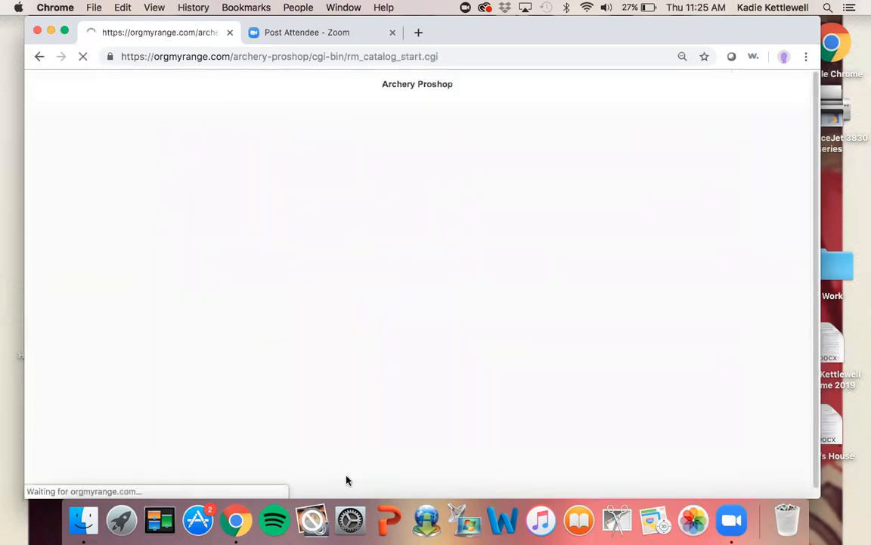
left_click(412, 118)
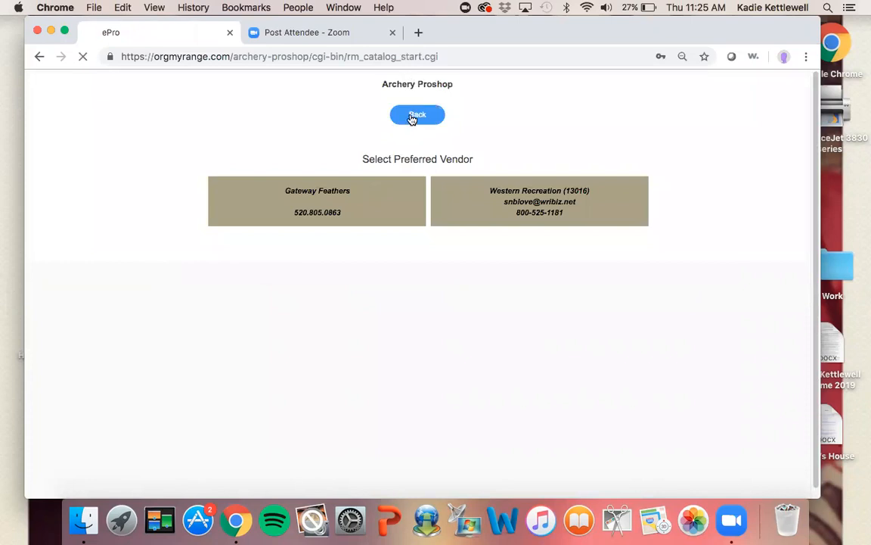
left_click(350, 320)
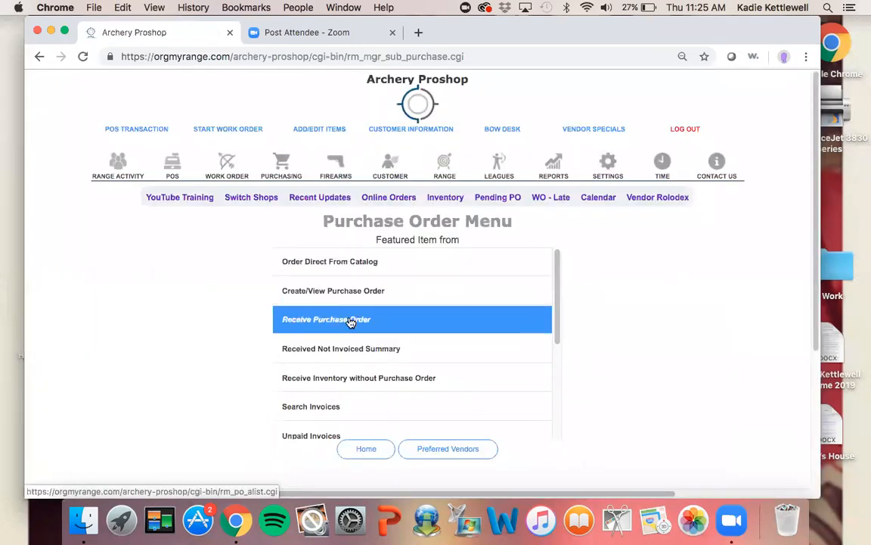
scroll(323, 408, "down", 5)
scroll(323, 409, "down", 20)
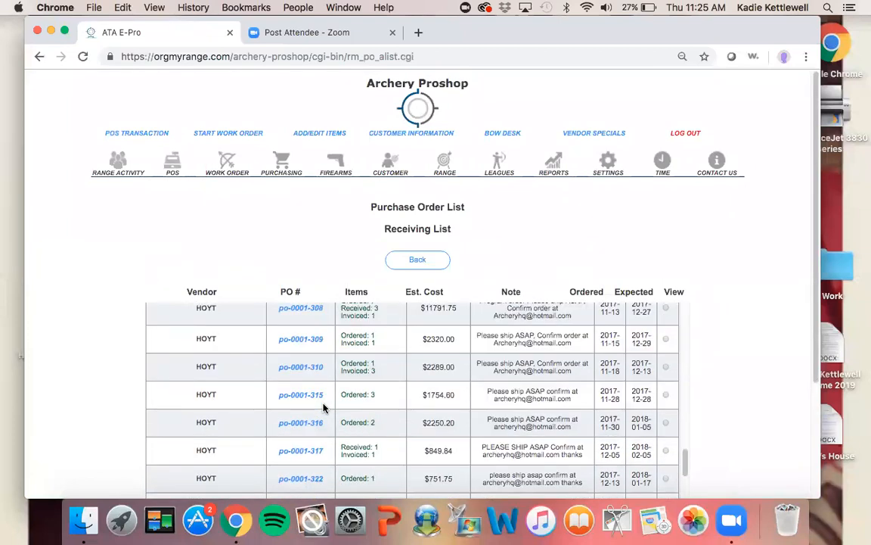
scroll(323, 409, "down", 20)
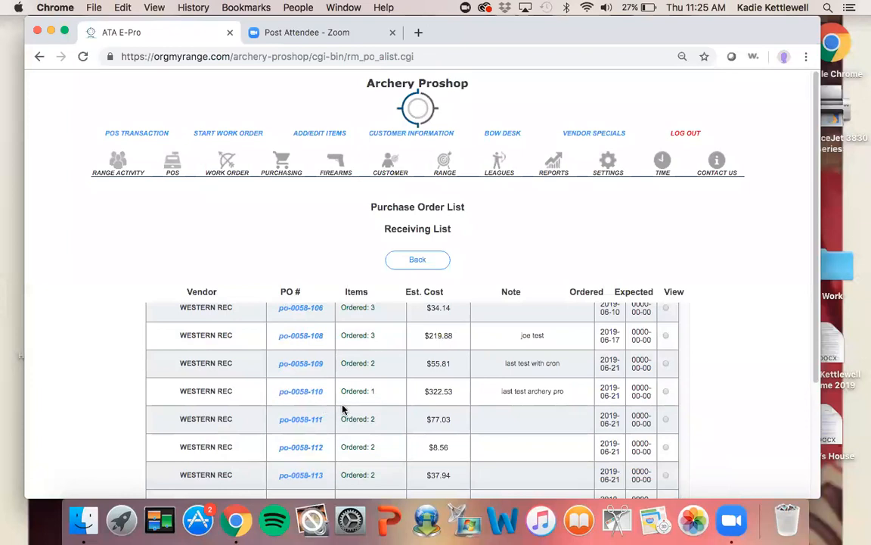
scroll(323, 409, "down", 5)
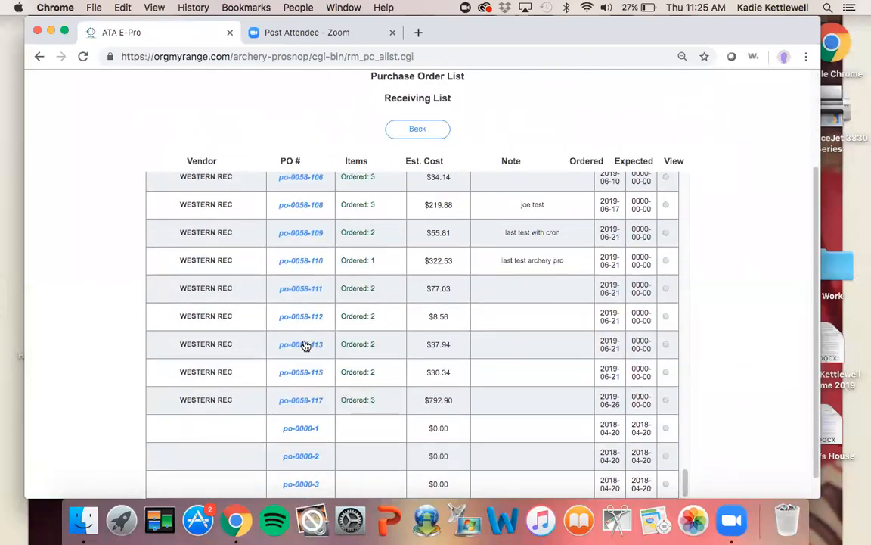
left_click(305, 344)
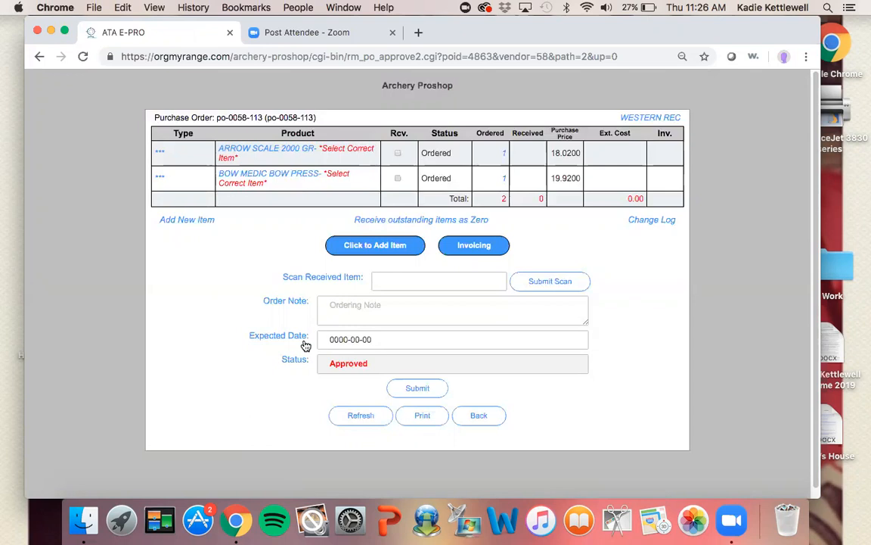
Open the inventory match window for ARROW SCALE 2000 GR and search products for arrow
triple_click(348, 152)
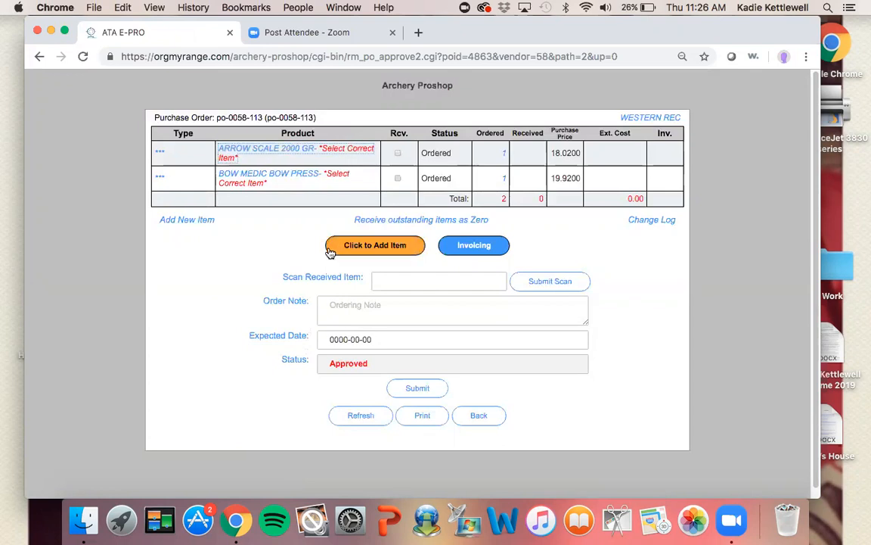
left_click(338, 155)
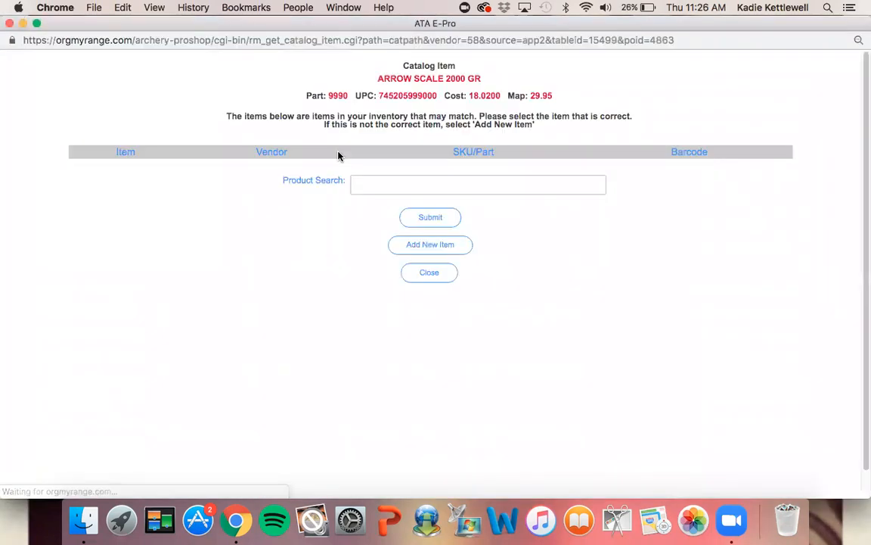
left_click(379, 185)
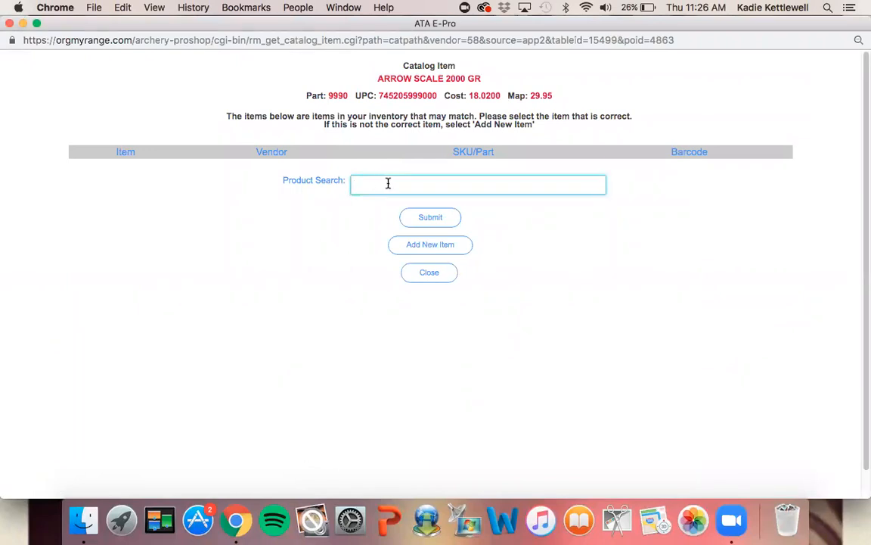
type("arrow")
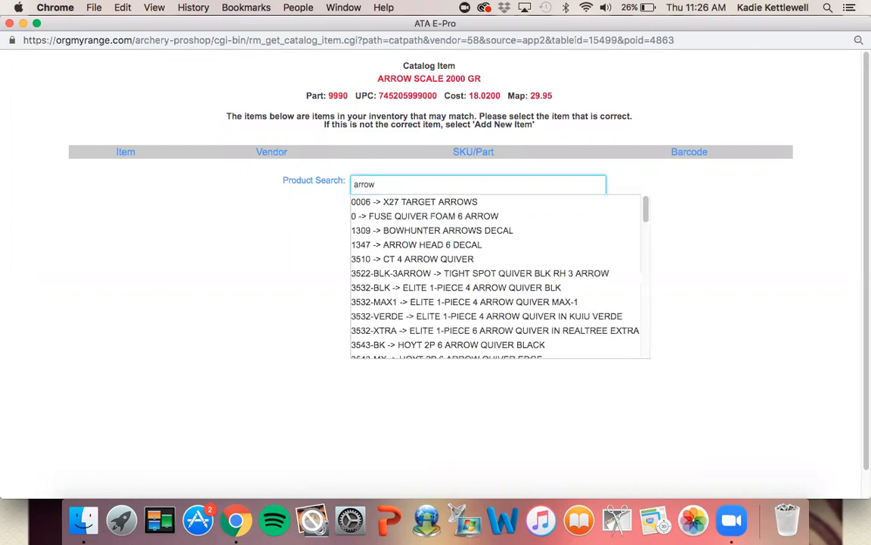
Clear the product search and close the inventory match window
key("BackSpace")
key("BackSpace")
key("BackSpace")
key("BackSpace")
key("BackSpace")
left_click(338, 283)
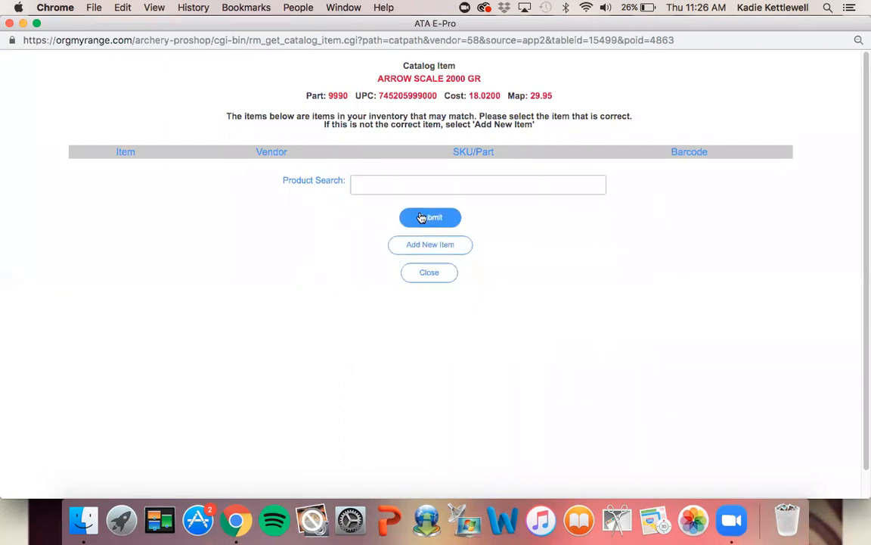
left_click(423, 272)
scroll(428, 292, "down", 1)
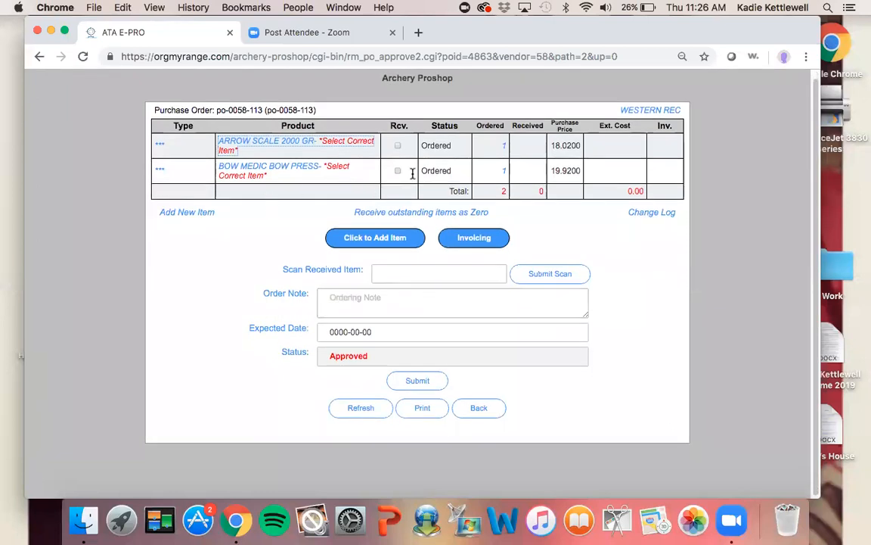